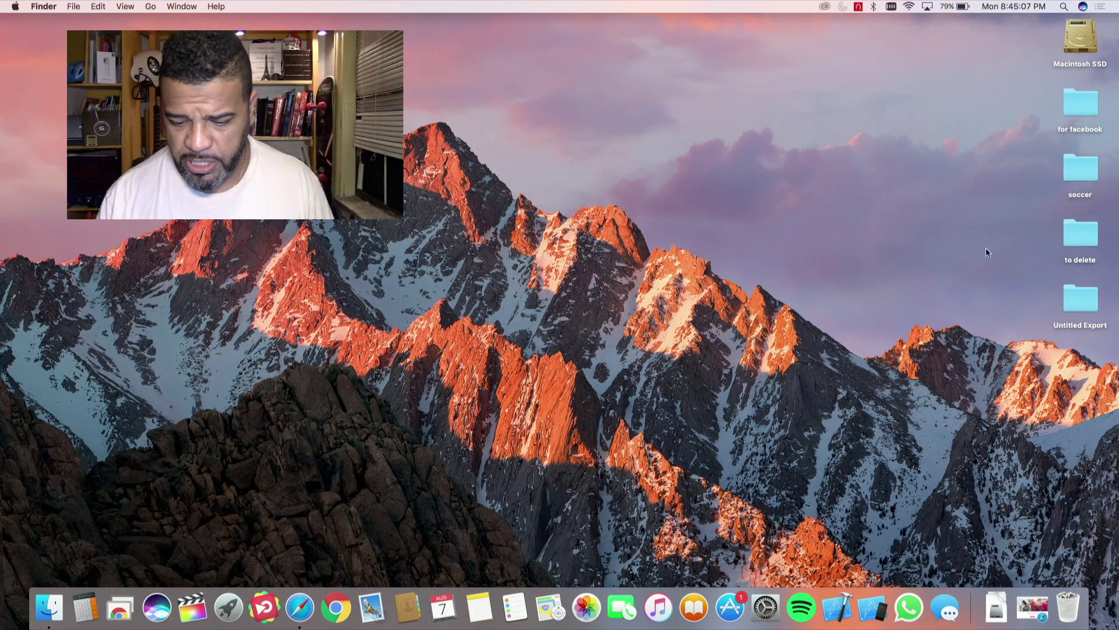
- Open the 'to delete' folder and Quick Look through its _KOA93 soccer photos and promo movie
{"action": "double_click", "coordinate": [1070, 228]}
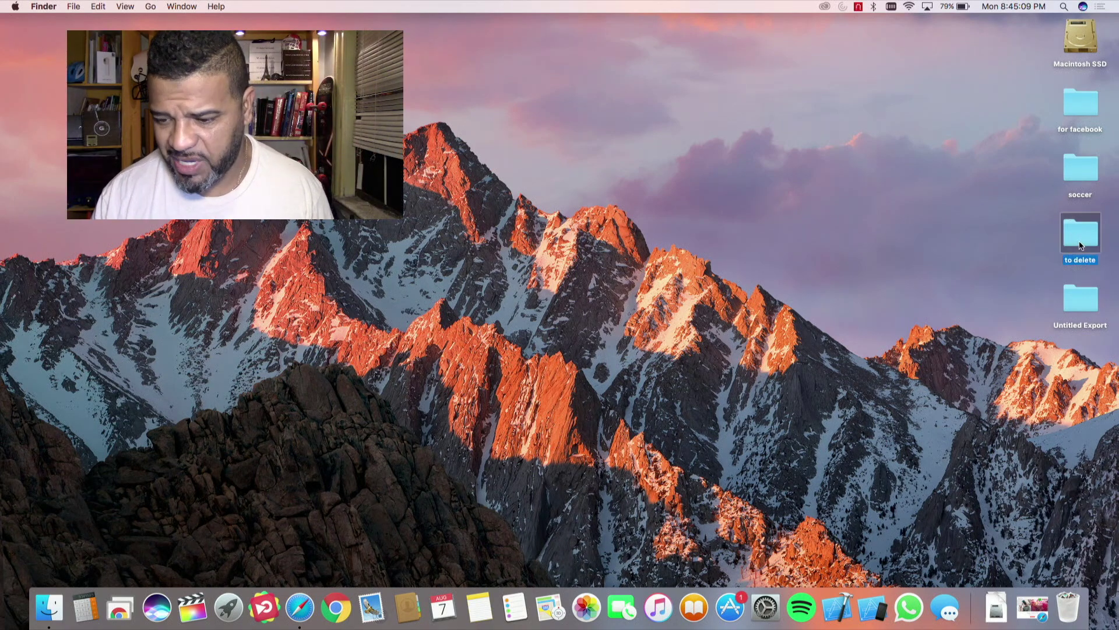
{"action": "left_click_drag", "start_coordinate": [383, 297], "coordinate": [639, 67]}
{"action": "left_click", "coordinate": [520, 113]}
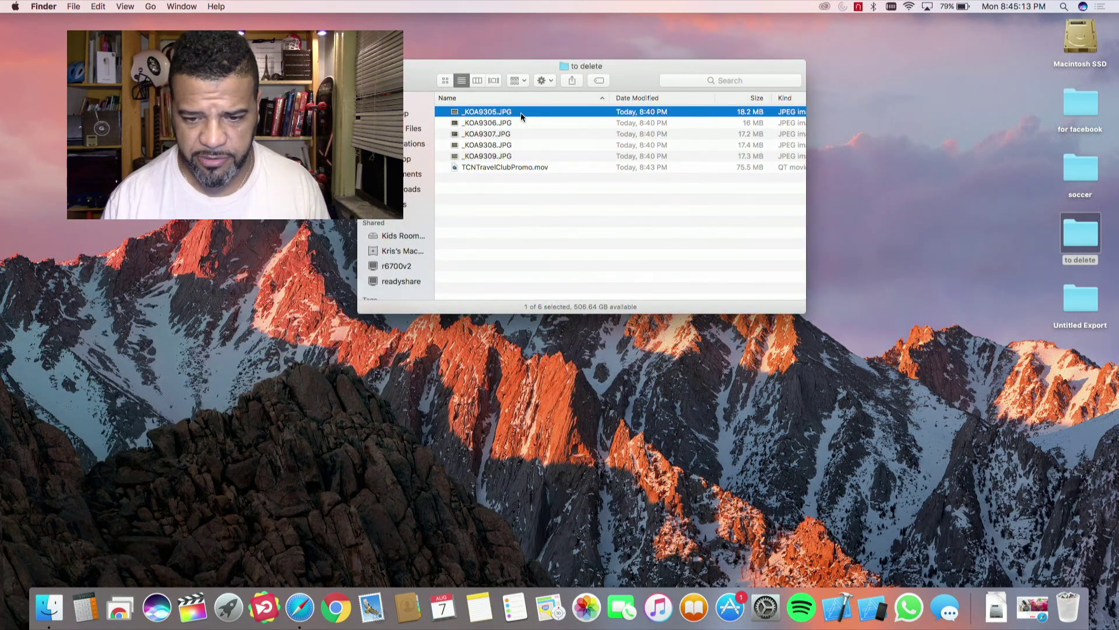
{"action": "key", "text": "space"}
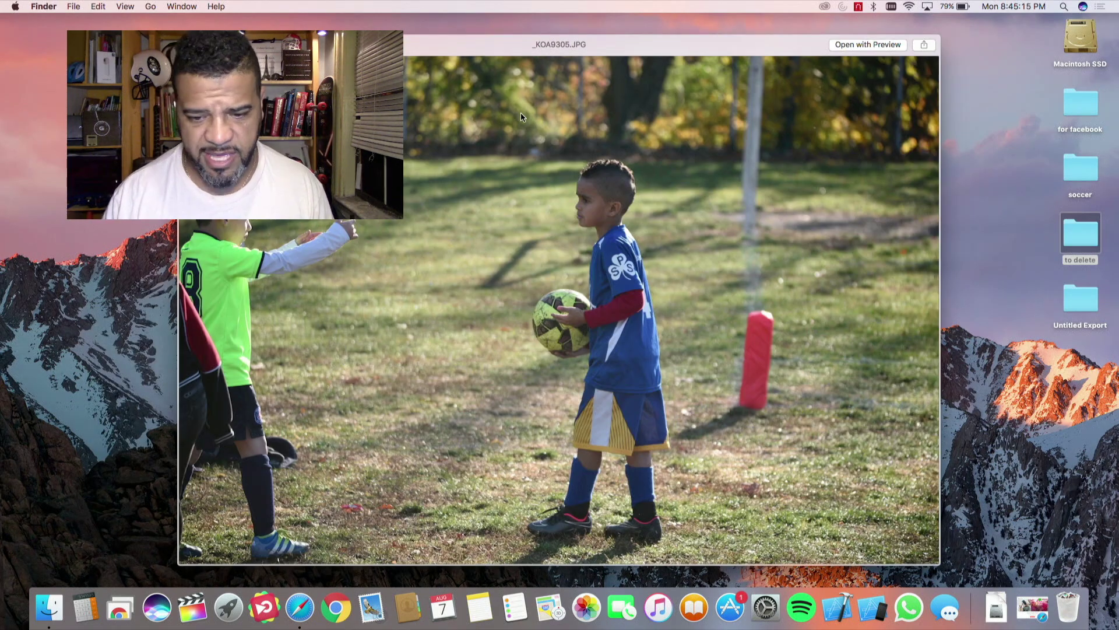
{"action": "key", "text": "Down"}
{"action": "key", "text": "Down"}
{"action": "key", "text": "Down"}
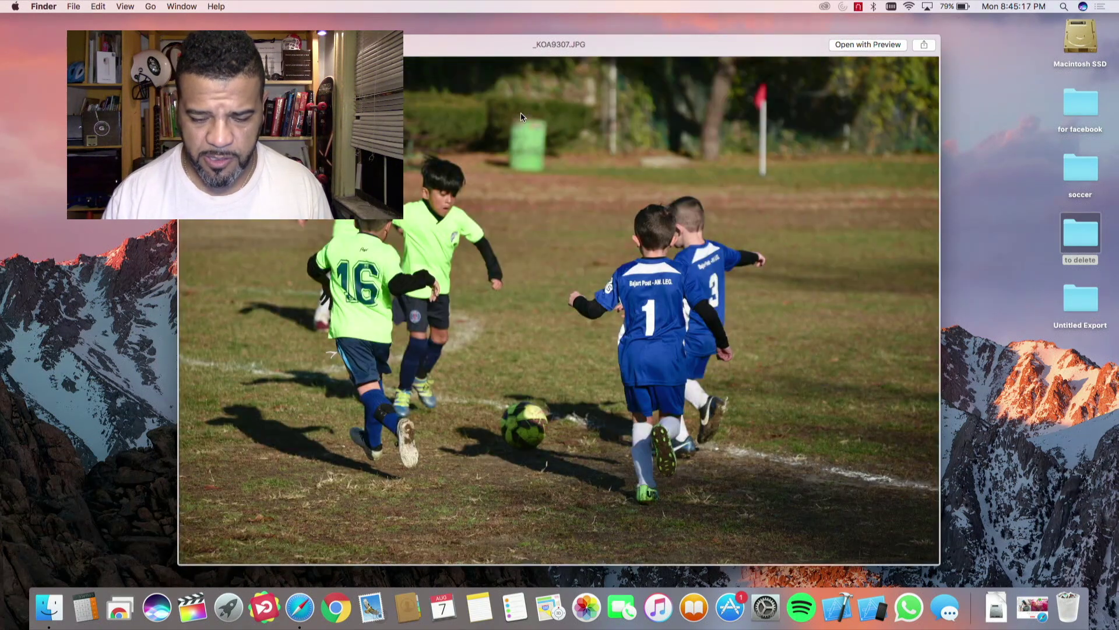
{"action": "key", "text": "Down"}
{"action": "key", "text": "Down"}
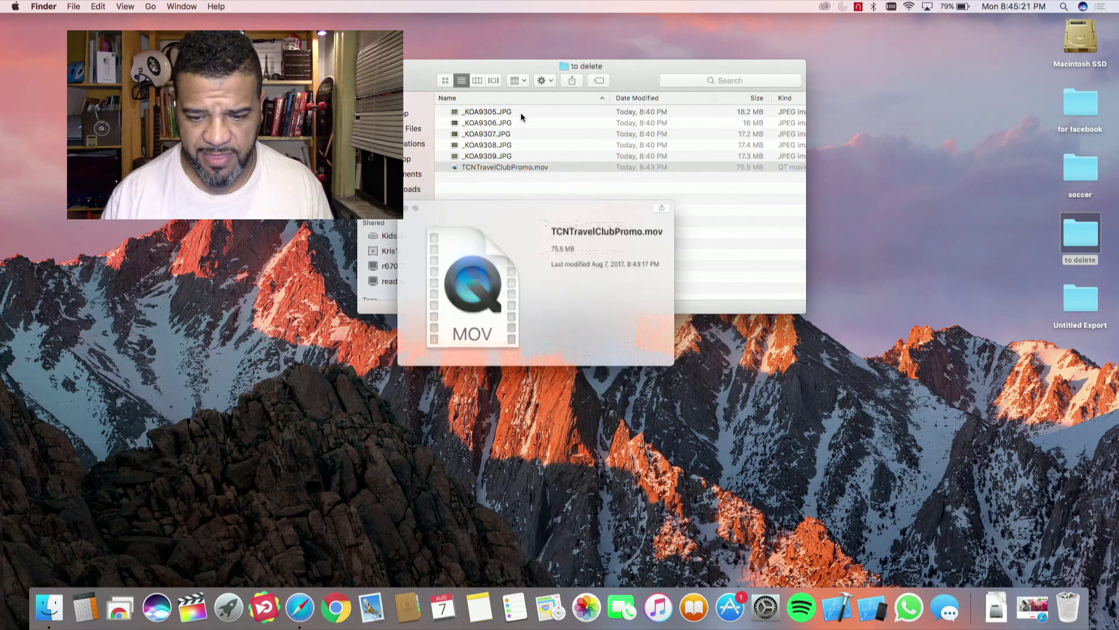
{"action": "key", "text": "space"}
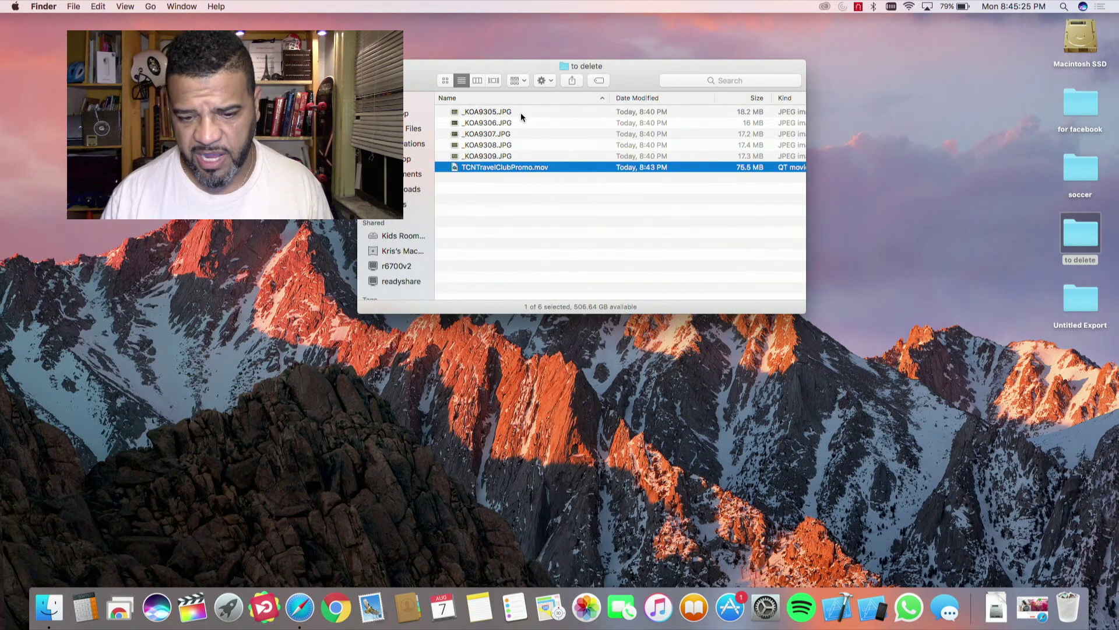
{"action": "key", "text": "space"}
{"action": "key", "text": "space"}
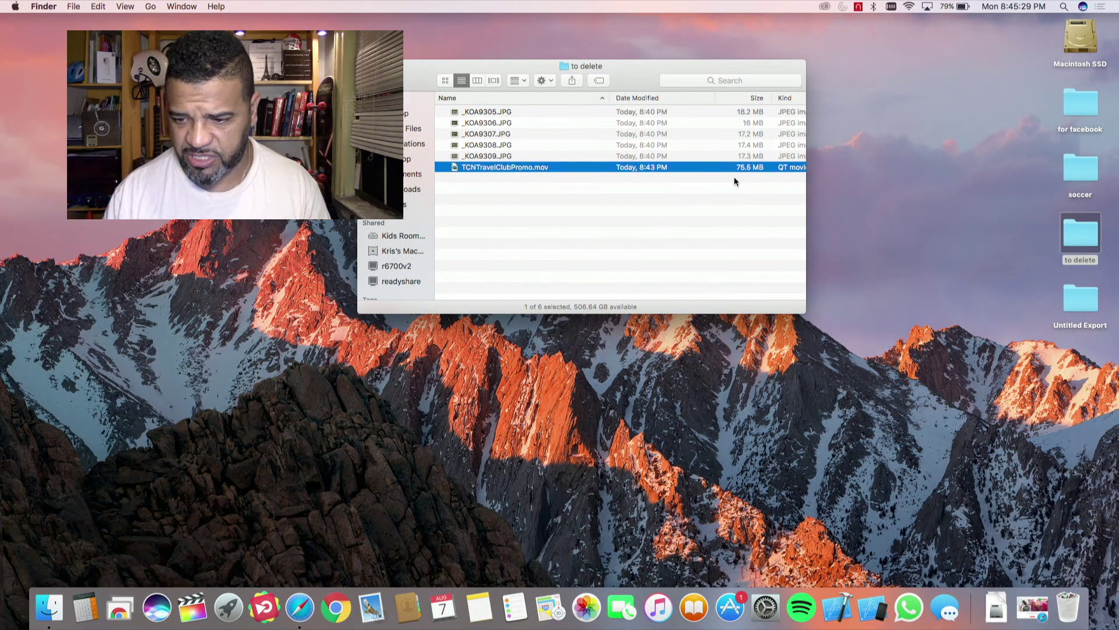
- Empty the Trash from the Dock, confirming permanent erasure of its current contents
{"action": "right_click", "coordinate": [1072, 607]}
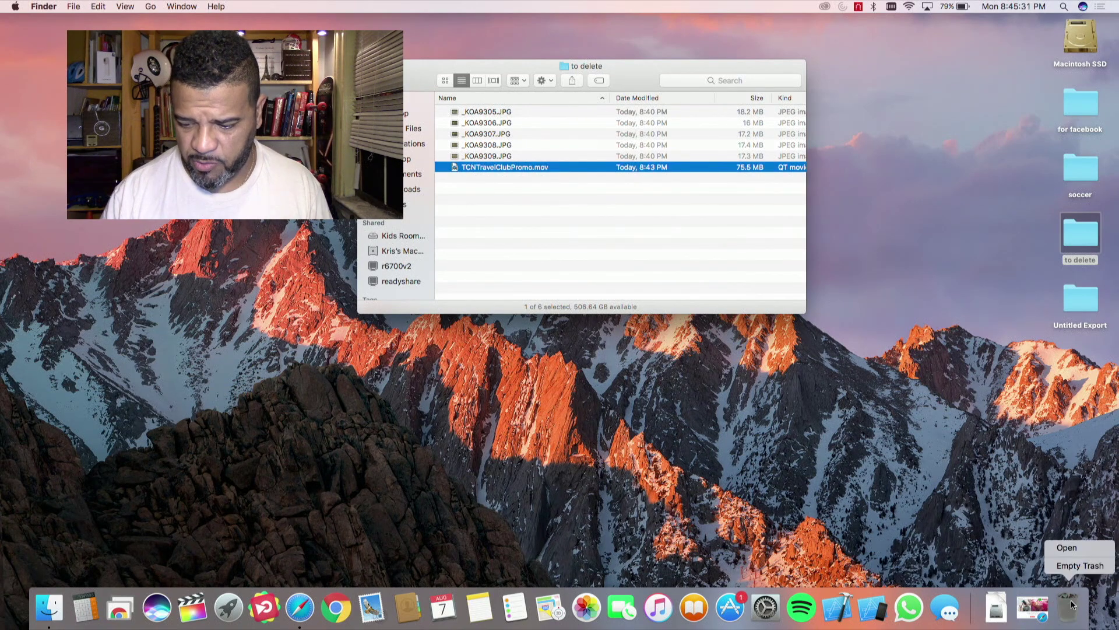
{"action": "left_click", "coordinate": [1078, 566]}
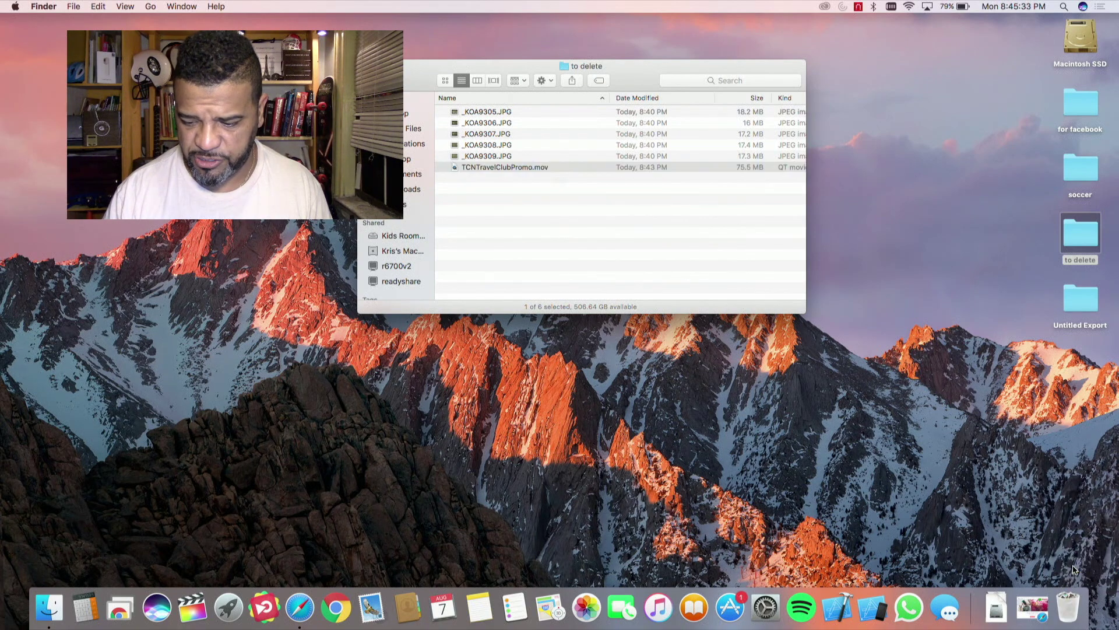
{"action": "key", "text": "Return"}
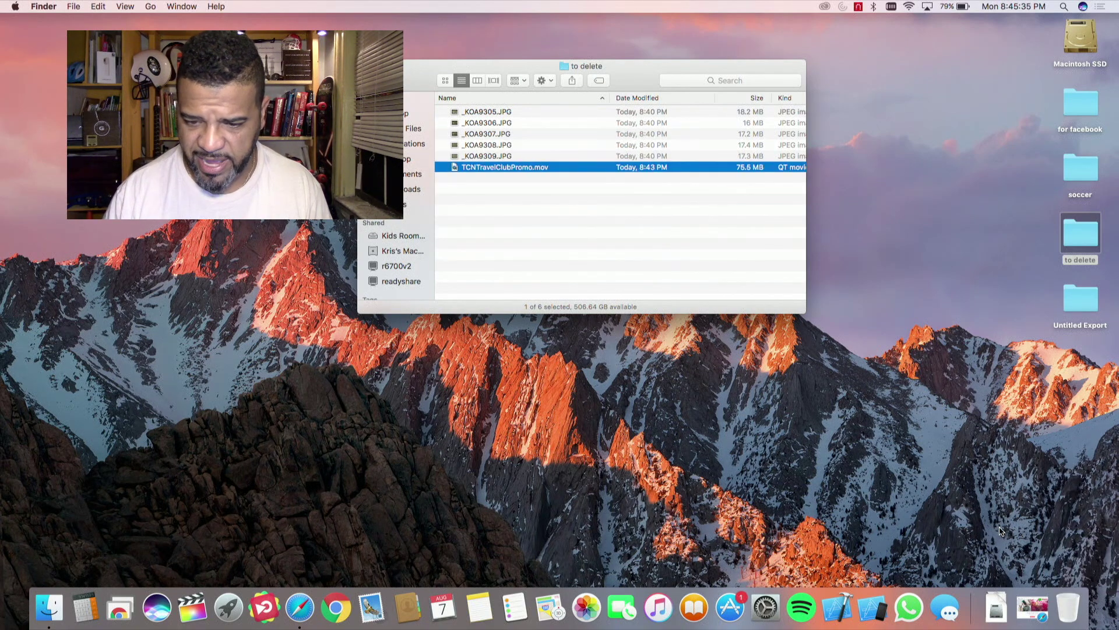
- Move the 'to delete' folder into the Trash, empty it again, and verify 0 items remain
{"action": "left_click", "coordinate": [1067, 604]}
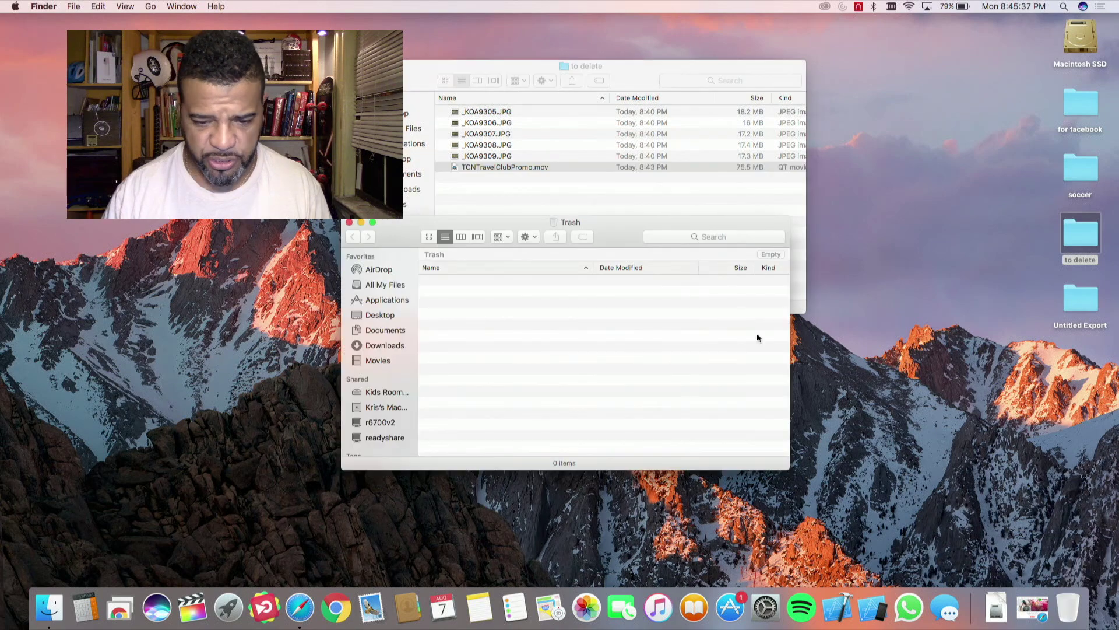
{"action": "left_click_drag", "start_coordinate": [612, 236], "coordinate": [485, 226]}
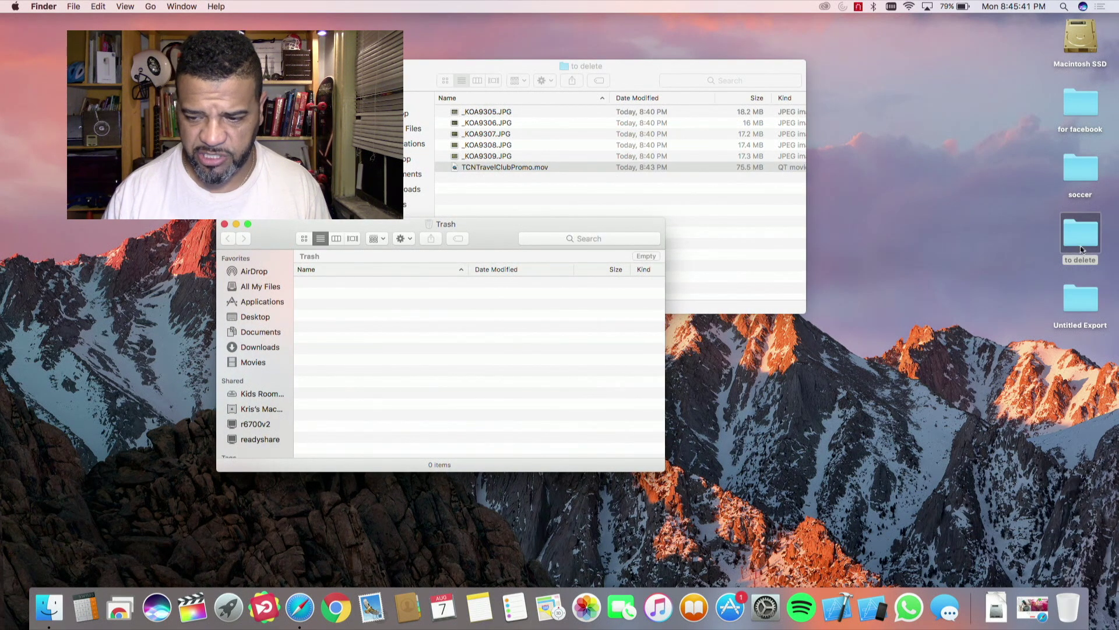
{"action": "left_click_drag", "start_coordinate": [1080, 235], "coordinate": [574, 369]}
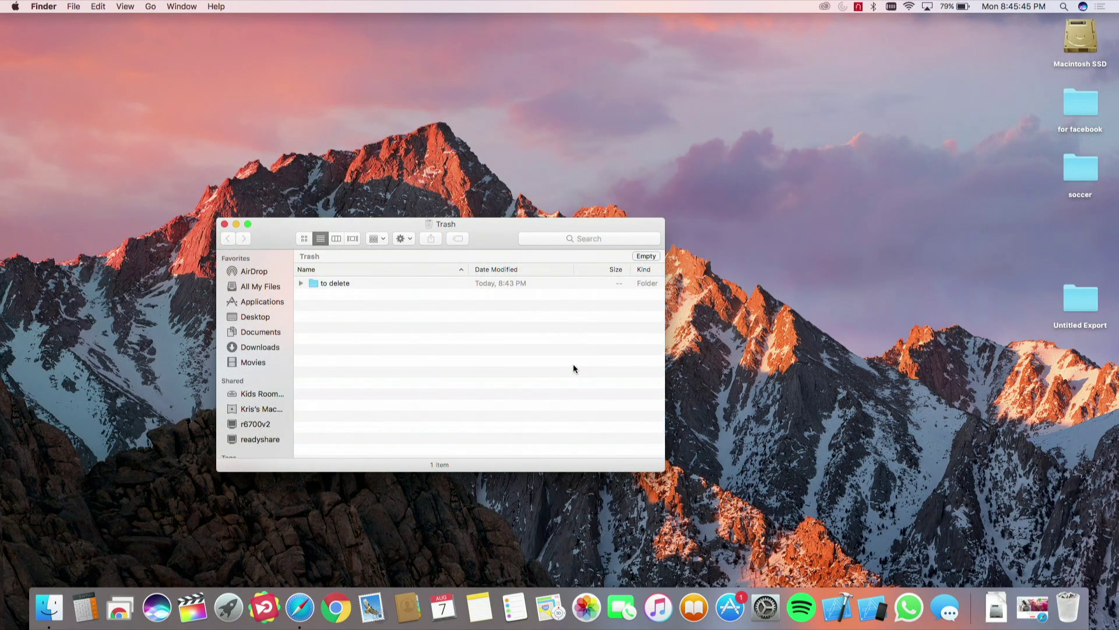
{"action": "right_click", "coordinate": [1068, 607]}
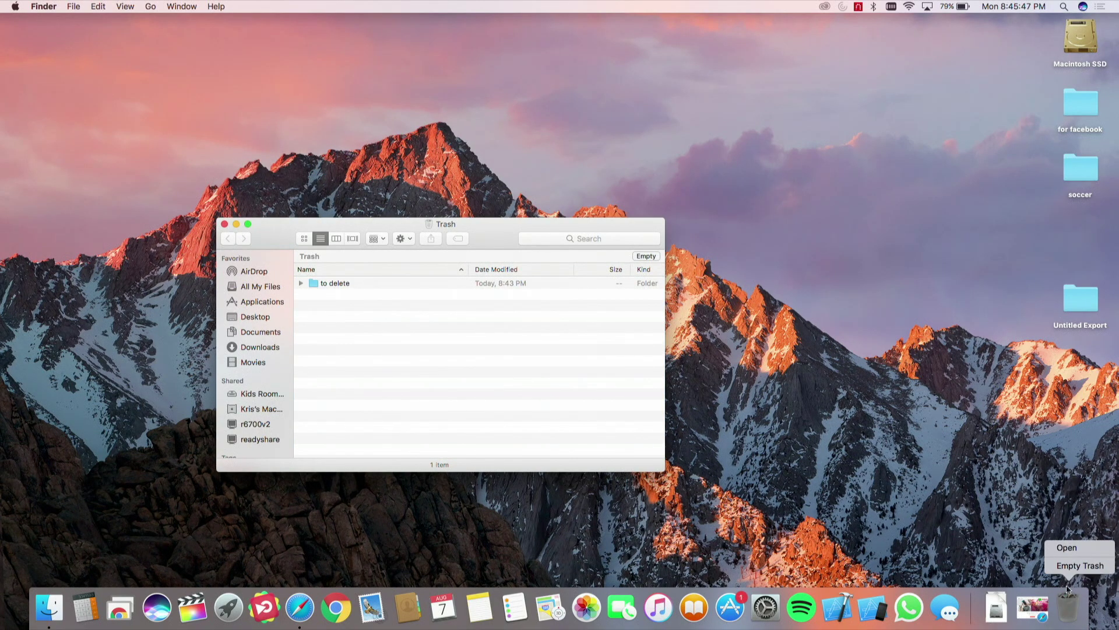
{"action": "left_click", "coordinate": [1067, 562]}
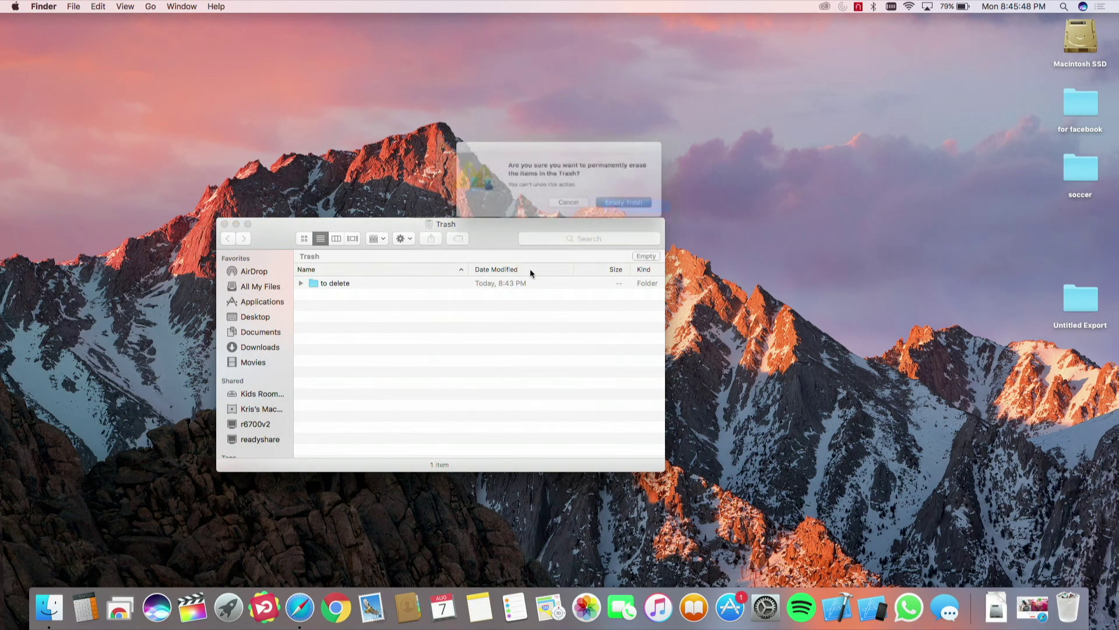
{"action": "left_click", "coordinate": [625, 206]}
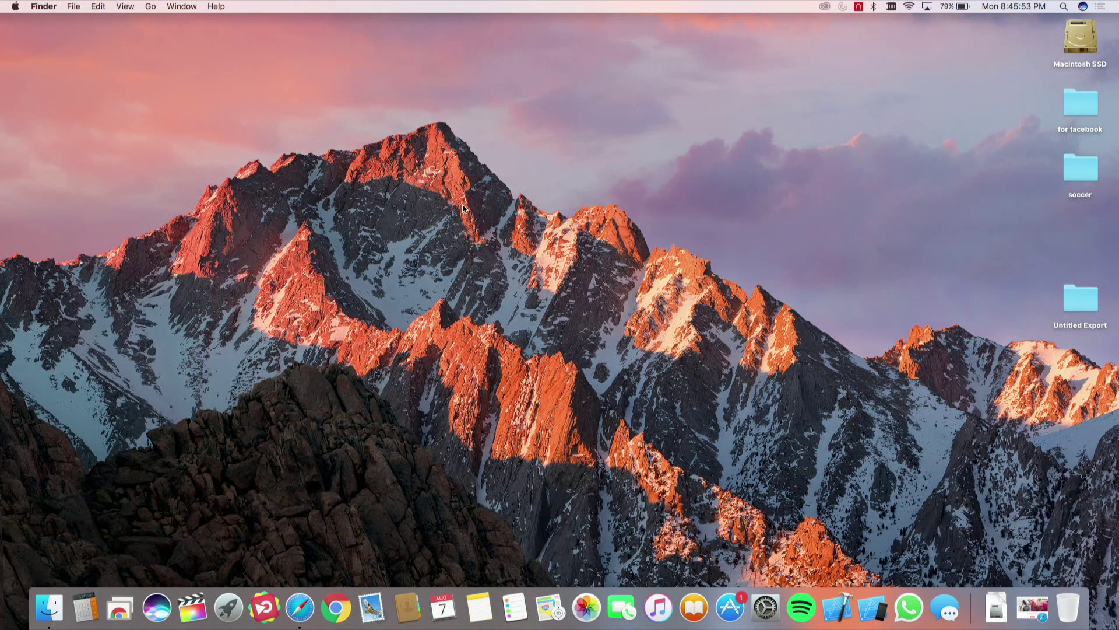
{"action": "left_click", "coordinate": [1073, 608]}
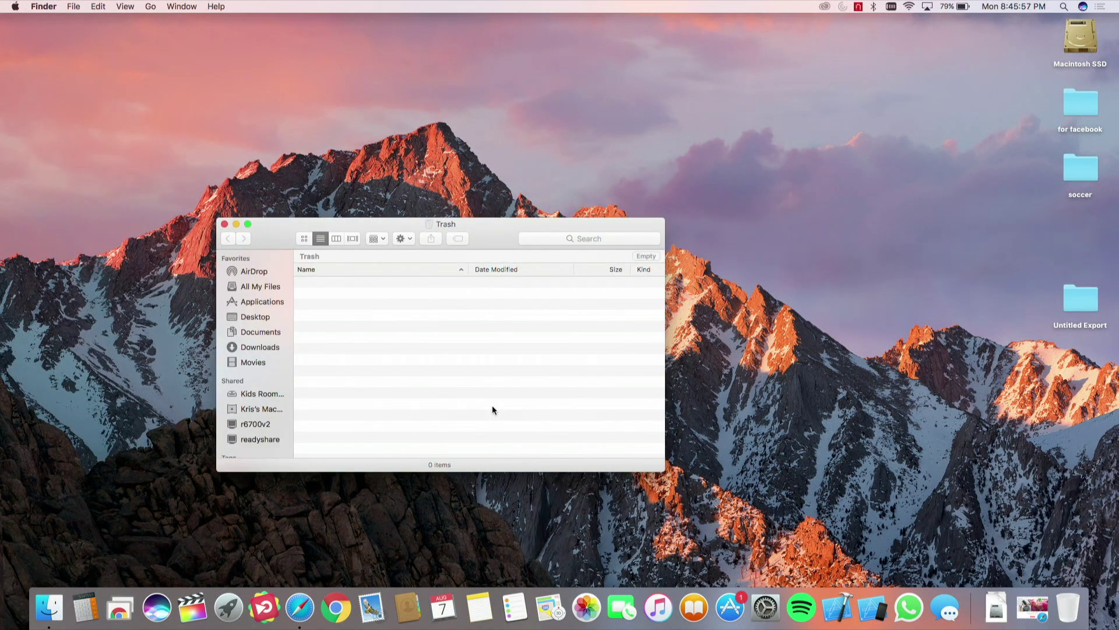
- Close the Trash window and launch Wondershare Data Recovery from Applications, positioning its window
{"action": "key", "text": "super+w"}
{"action": "left_click", "coordinate": [22, 9]}
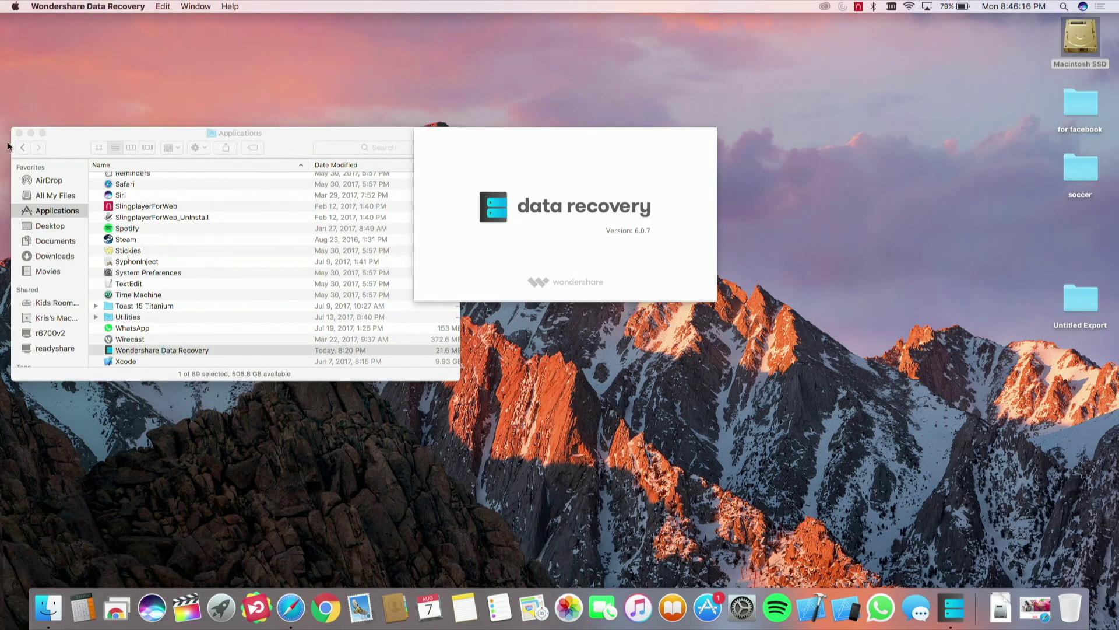
{"action": "left_click", "coordinate": [18, 133]}
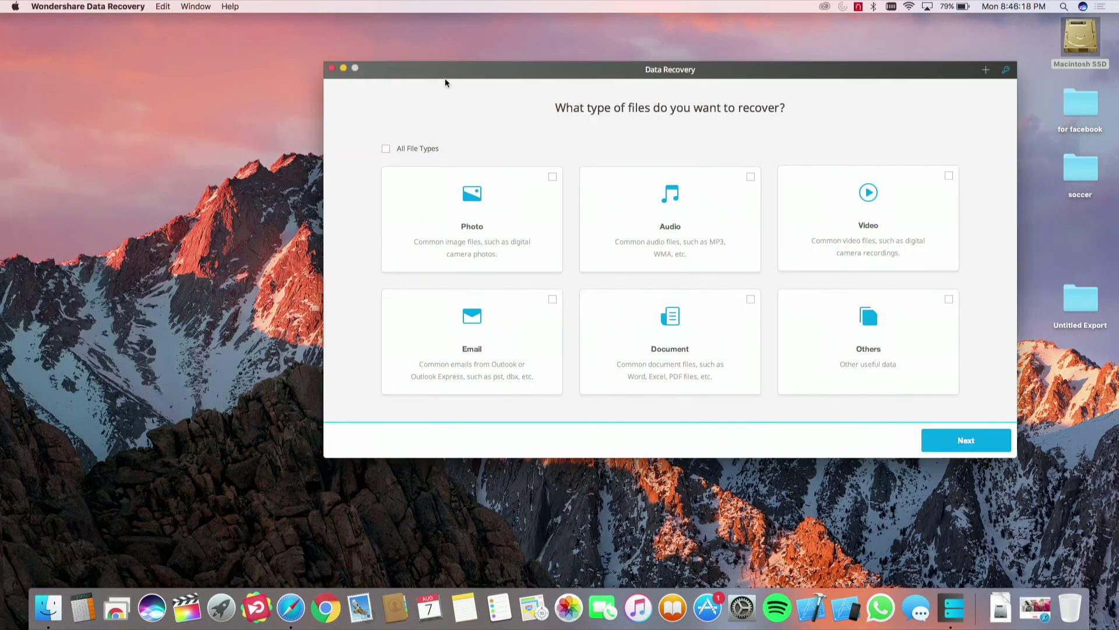
{"action": "left_click_drag", "start_coordinate": [447, 78], "coordinate": [365, 99]}
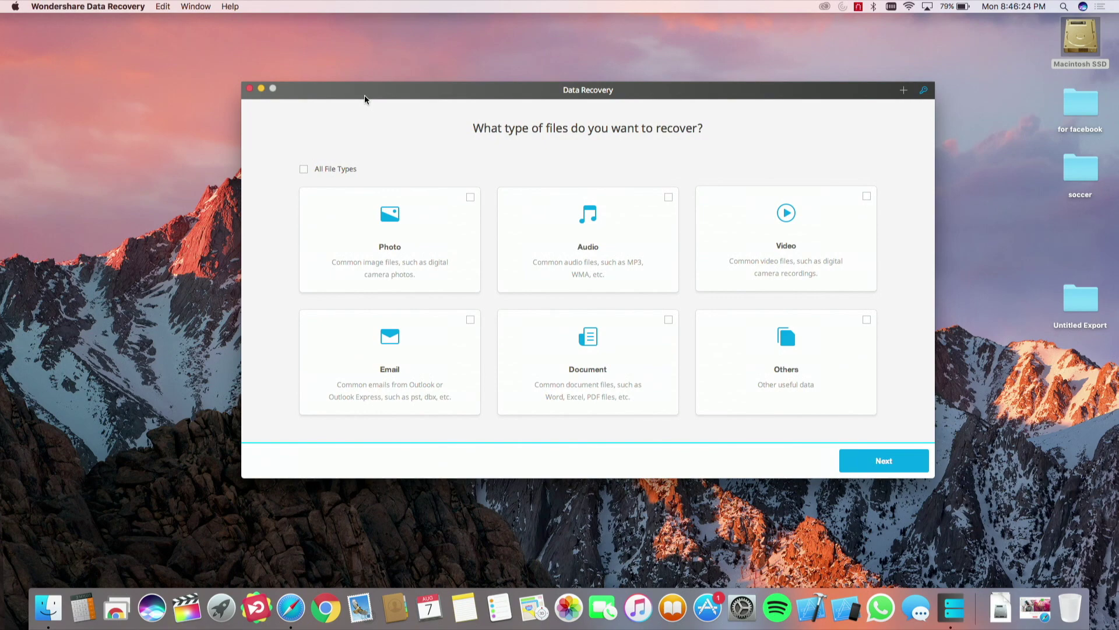
{"action": "left_click_drag", "start_coordinate": [365, 96], "coordinate": [501, 188]}
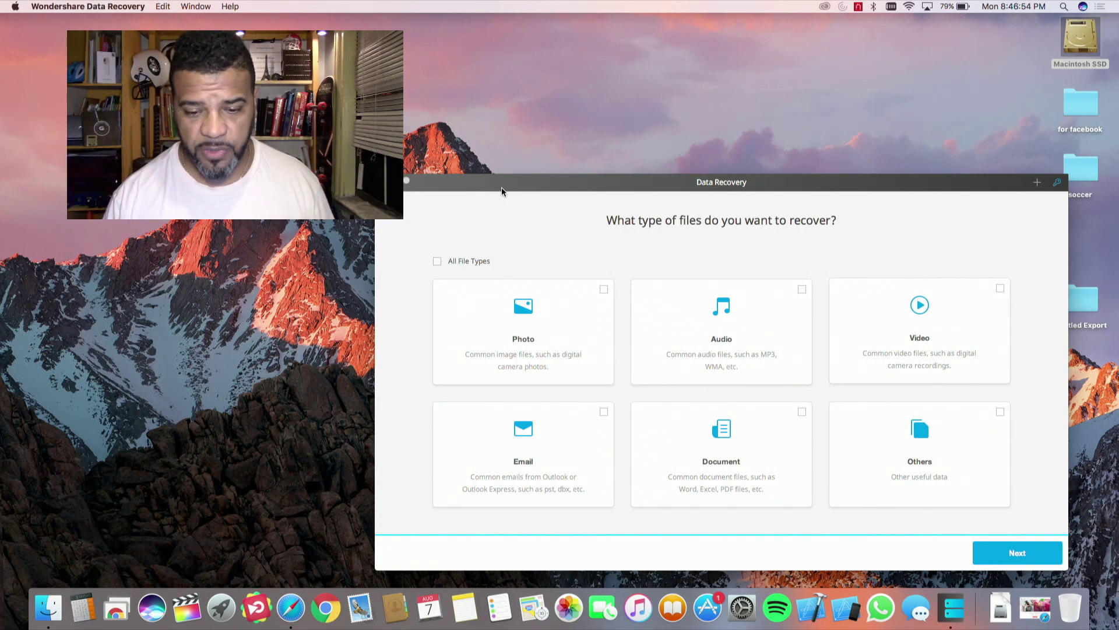
{"action": "left_click_drag", "start_coordinate": [501, 187], "coordinate": [369, 107]}
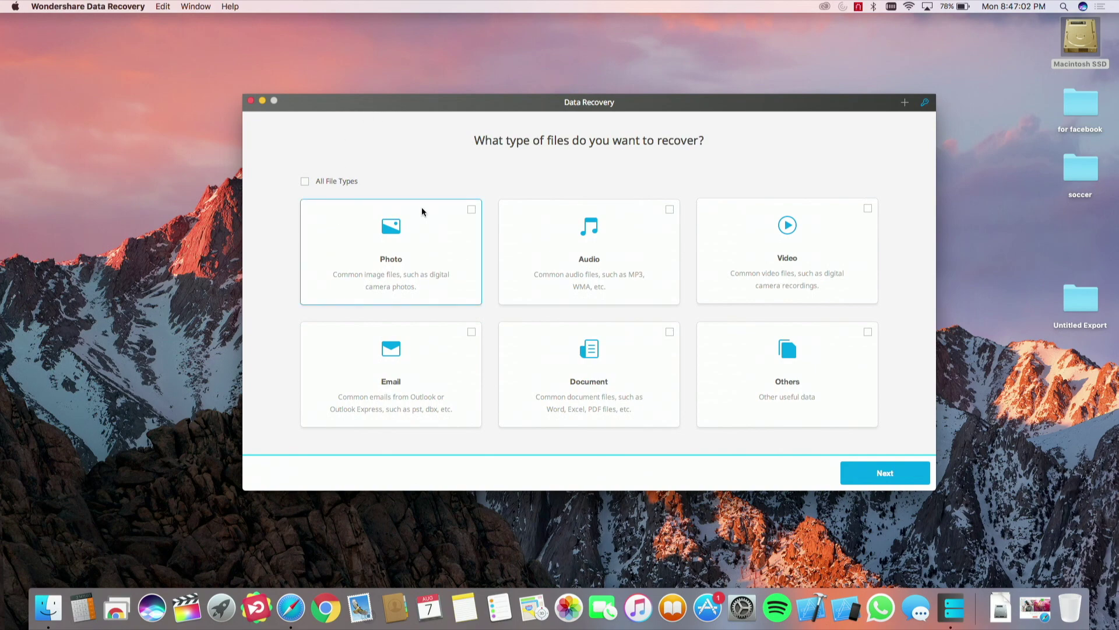
- Tick Photo and Video as the file types and continue to location selection
{"action": "left_click", "coordinate": [468, 218]}
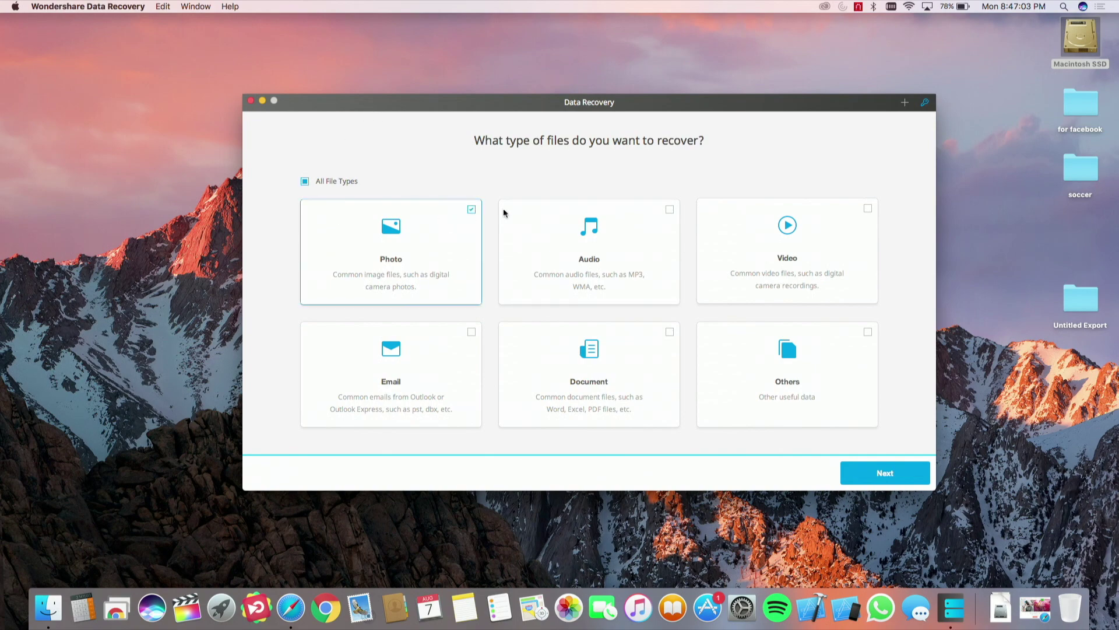
{"action": "left_click", "coordinate": [861, 220]}
{"action": "left_click", "coordinate": [876, 469]}
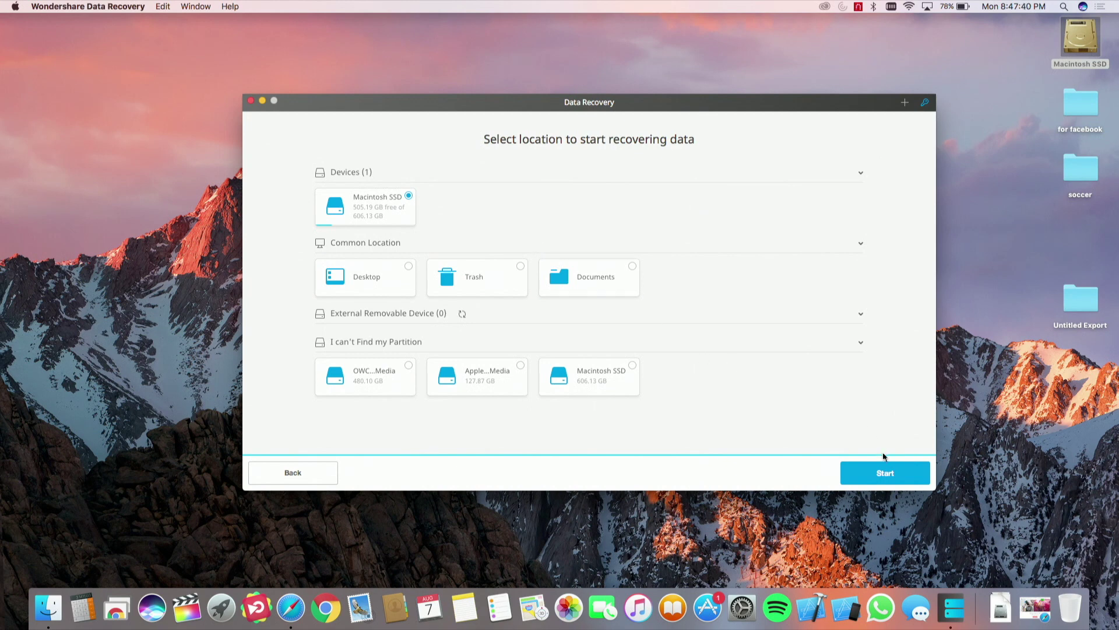
- Run a quick scan of Macintosh SSD, which finds 15 files totalling 616.04 MB
{"action": "left_click", "coordinate": [879, 468]}
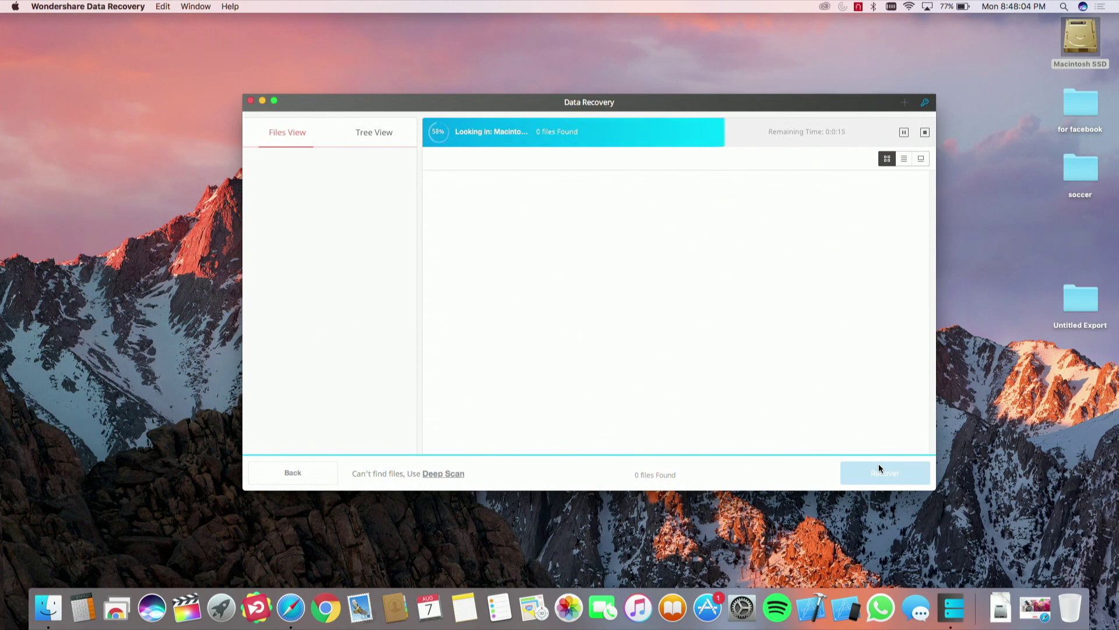
{"action": "left_click_drag", "start_coordinate": [780, 116], "coordinate": [754, 134]}
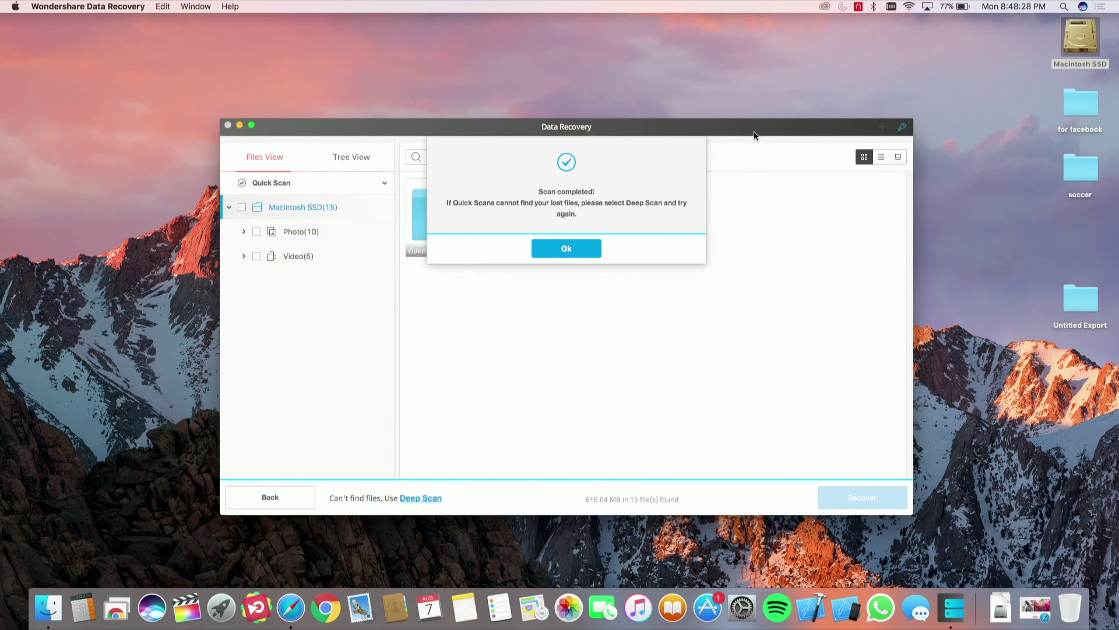
- Dismiss the scan-completed message and open Photo(10) > jpg(10) in Files View
{"action": "left_click", "coordinate": [584, 243]}
{"action": "left_click_drag", "start_coordinate": [498, 134], "coordinate": [681, 176]}
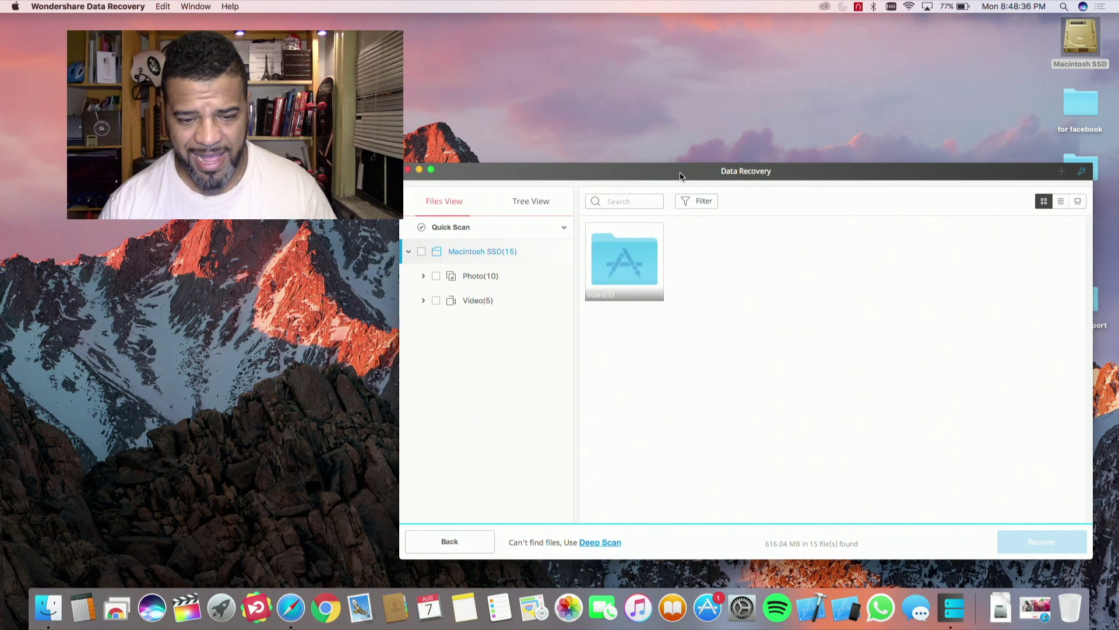
{"action": "left_click", "coordinate": [423, 275]}
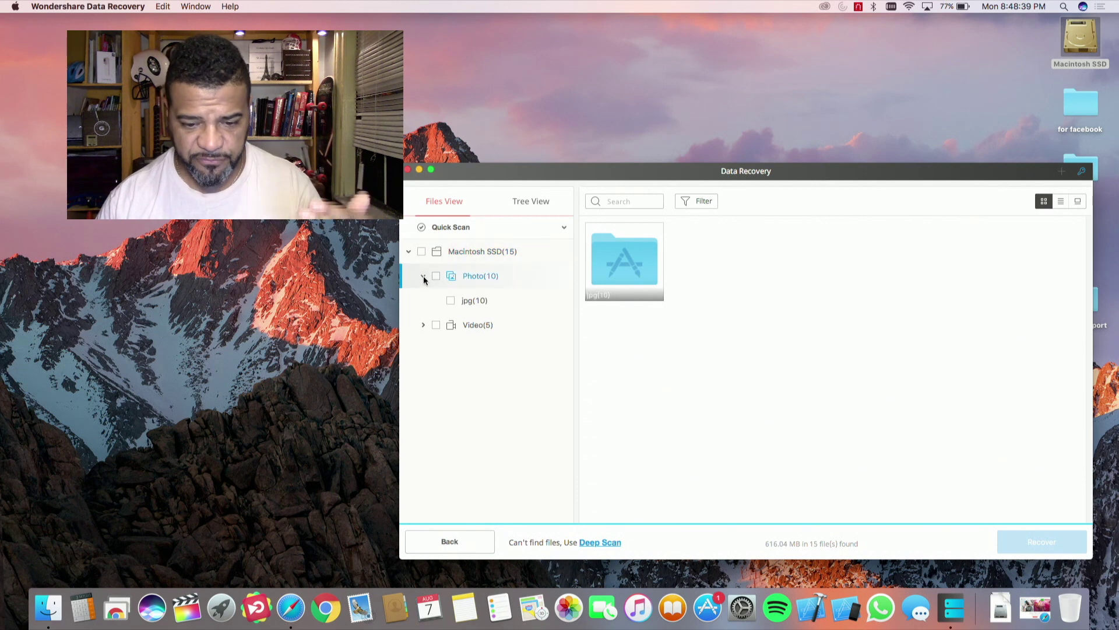
{"action": "left_click", "coordinate": [468, 301]}
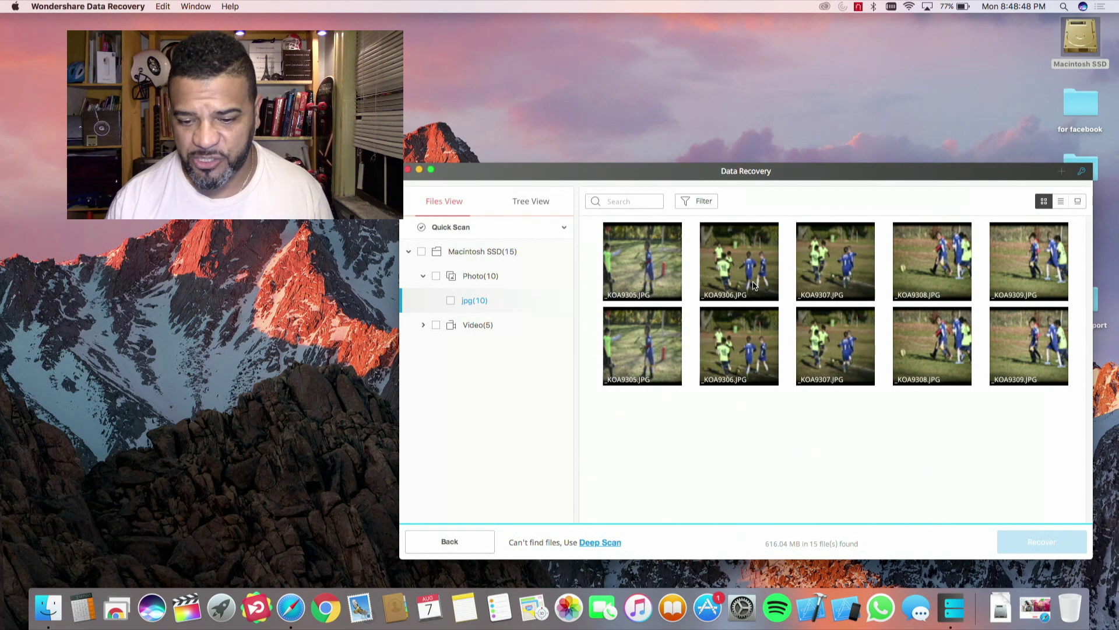
- Check photos _KOA9305, _KOA9306, _KOA9307, _KOA9308 and _KOA9309 (86.11 MB) and choose Recover
{"action": "left_click_drag", "start_coordinate": [835, 172], "coordinate": [748, 133]}
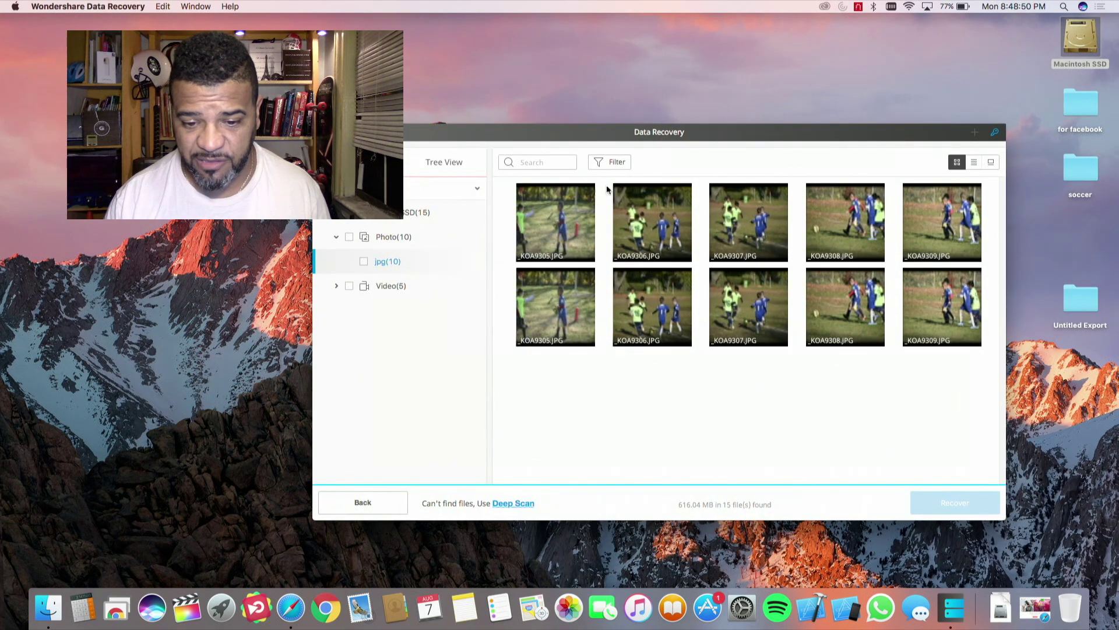
{"action": "left_click", "coordinate": [594, 192]}
{"action": "left_click", "coordinate": [678, 216]}
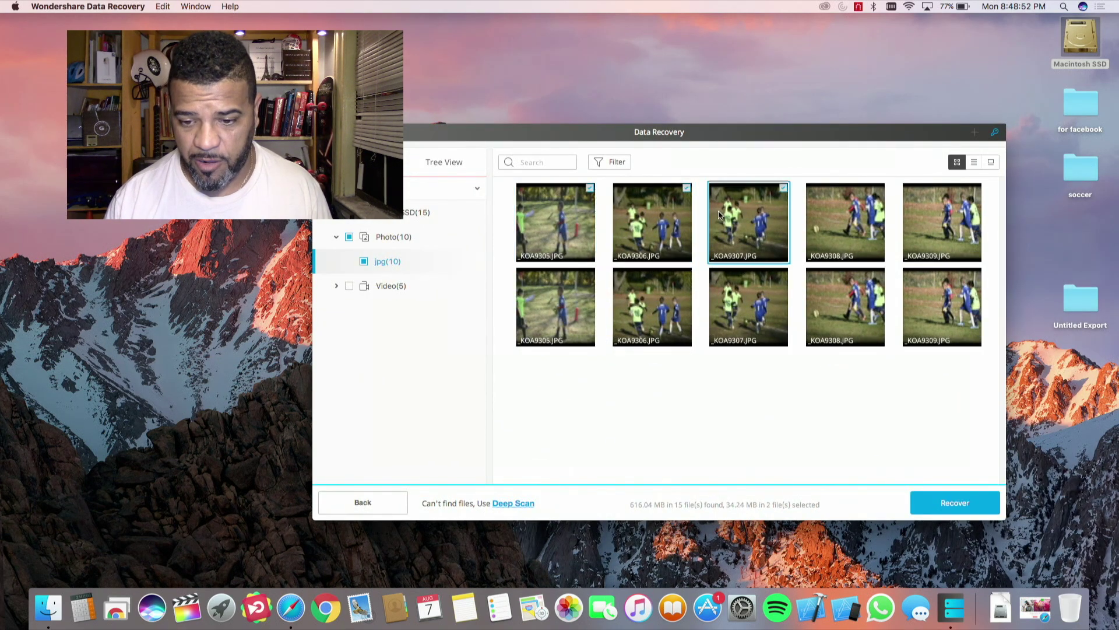
{"action": "left_click", "coordinate": [719, 214]}
{"action": "left_click", "coordinate": [819, 215]}
{"action": "left_click", "coordinate": [927, 219]}
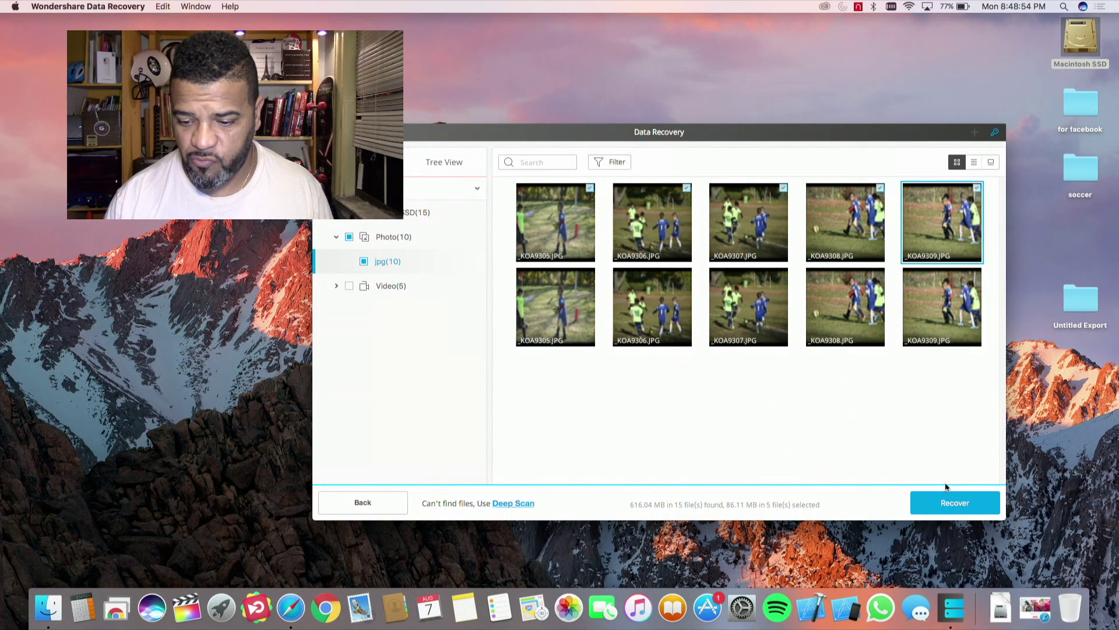
{"action": "left_click", "coordinate": [946, 502]}
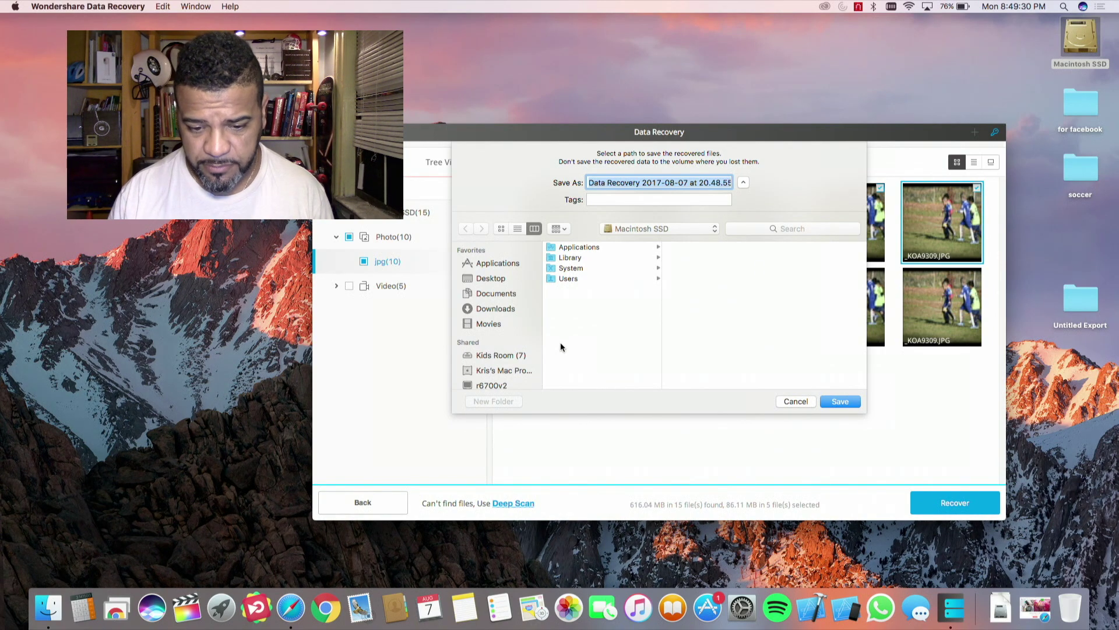
- Save the photos into a new Desktop folder named 'Recover', accepting the same-volume warning
{"action": "left_click", "coordinate": [504, 280]}
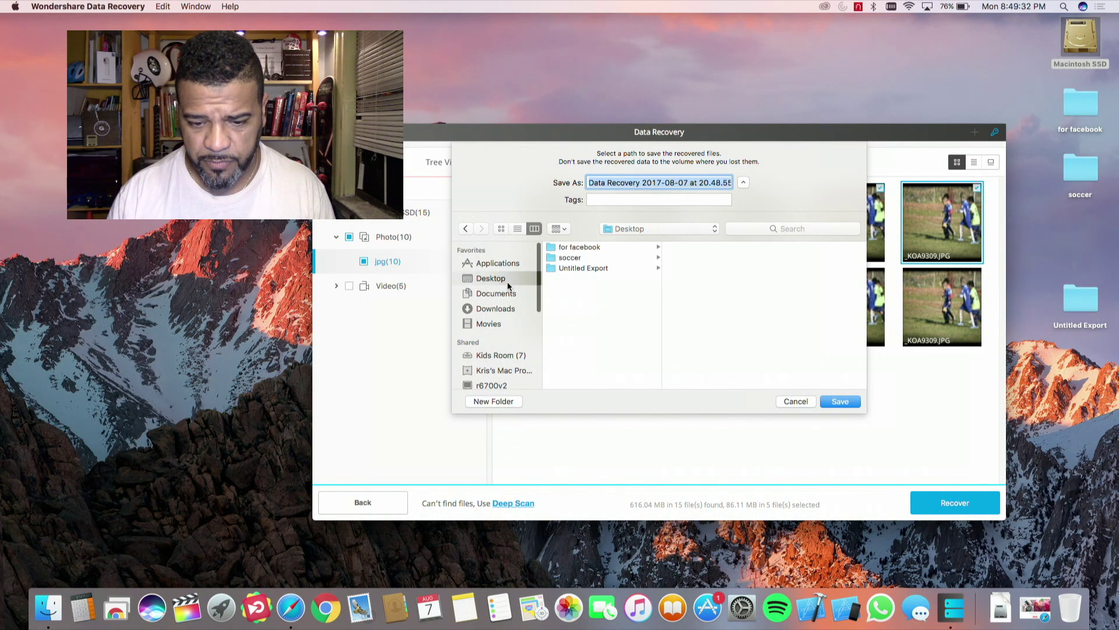
{"action": "left_click", "coordinate": [502, 402]}
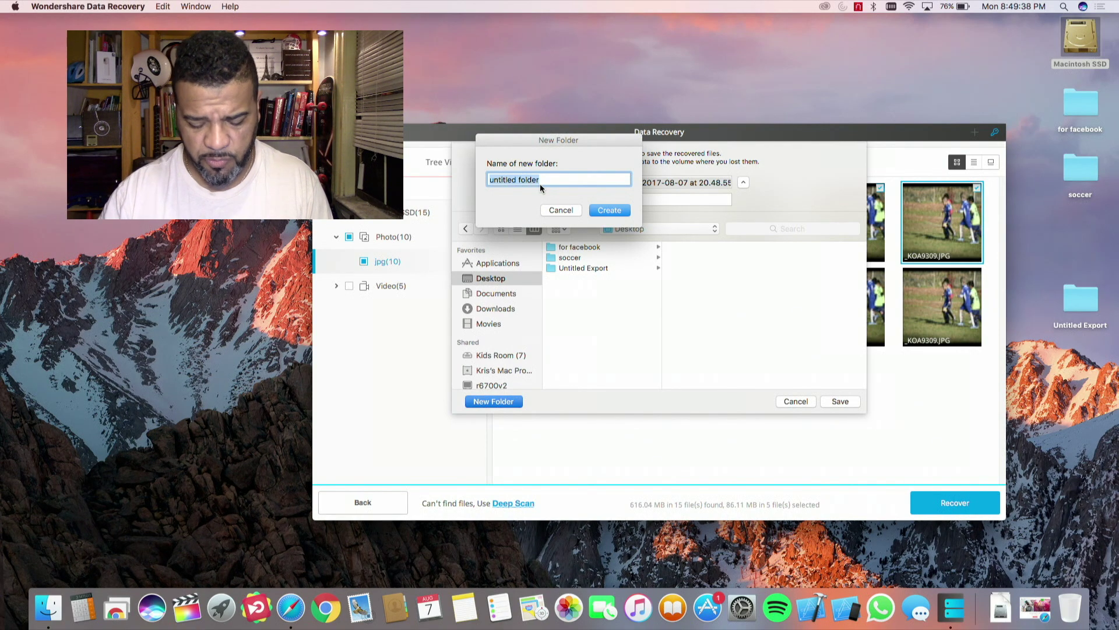
{"action": "type", "text": "Rec"}
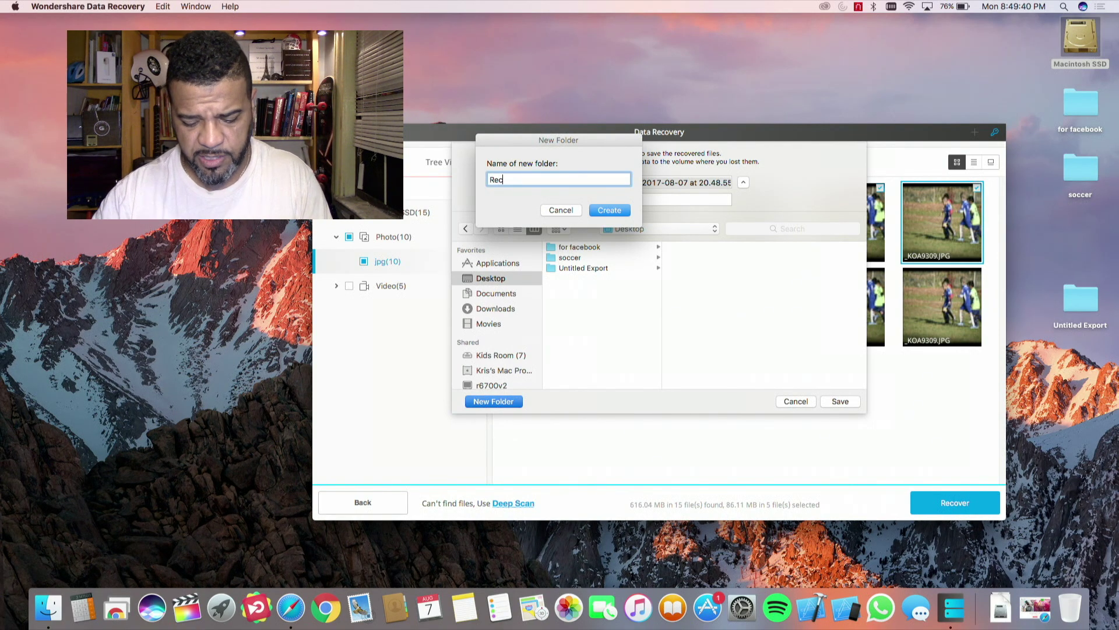
{"action": "type", "text": "over"}
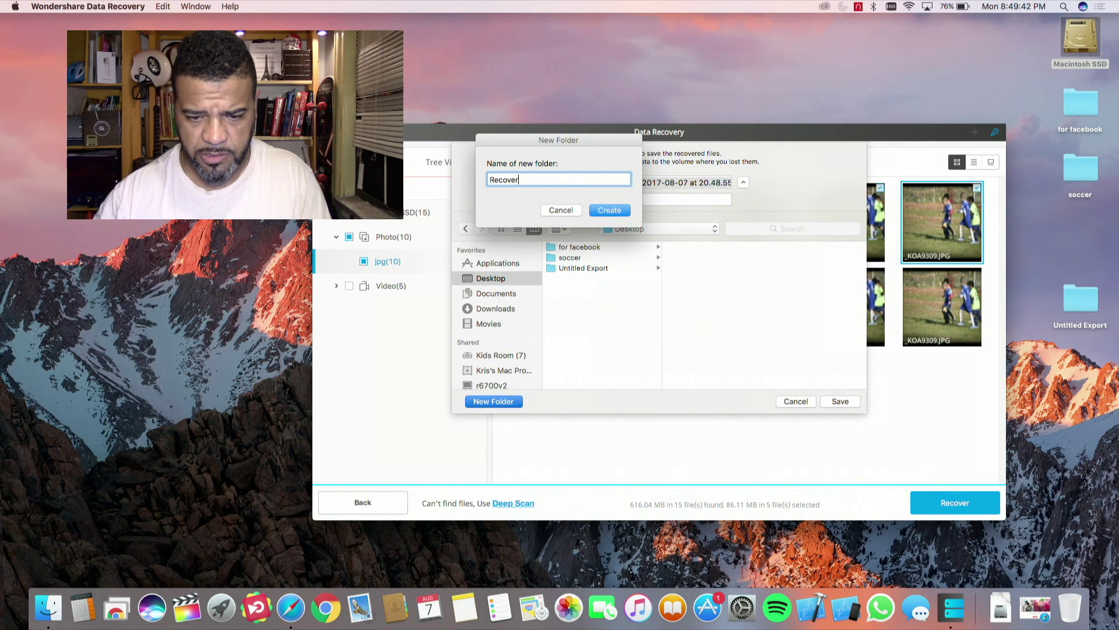
{"action": "key", "text": "Return"}
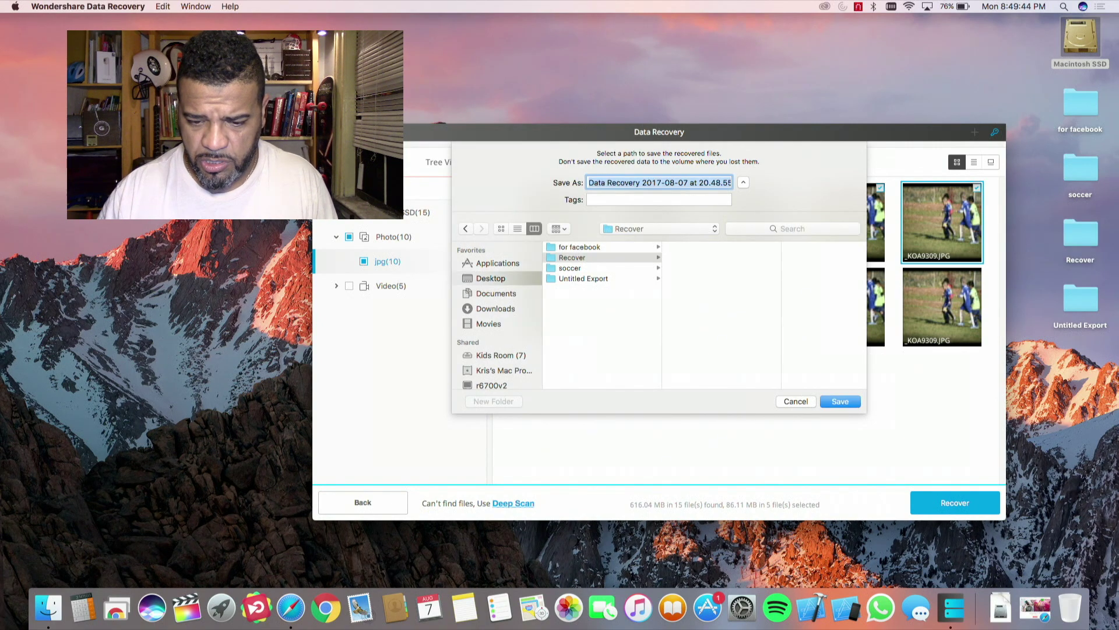
{"action": "left_click", "coordinate": [850, 401]}
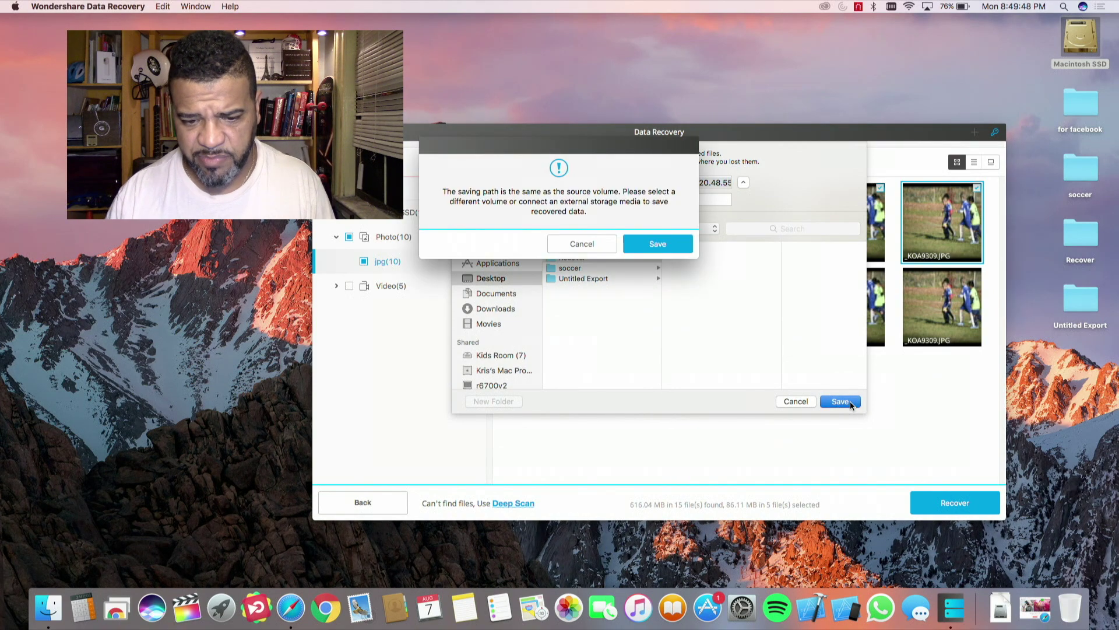
{"action": "left_click", "coordinate": [647, 244]}
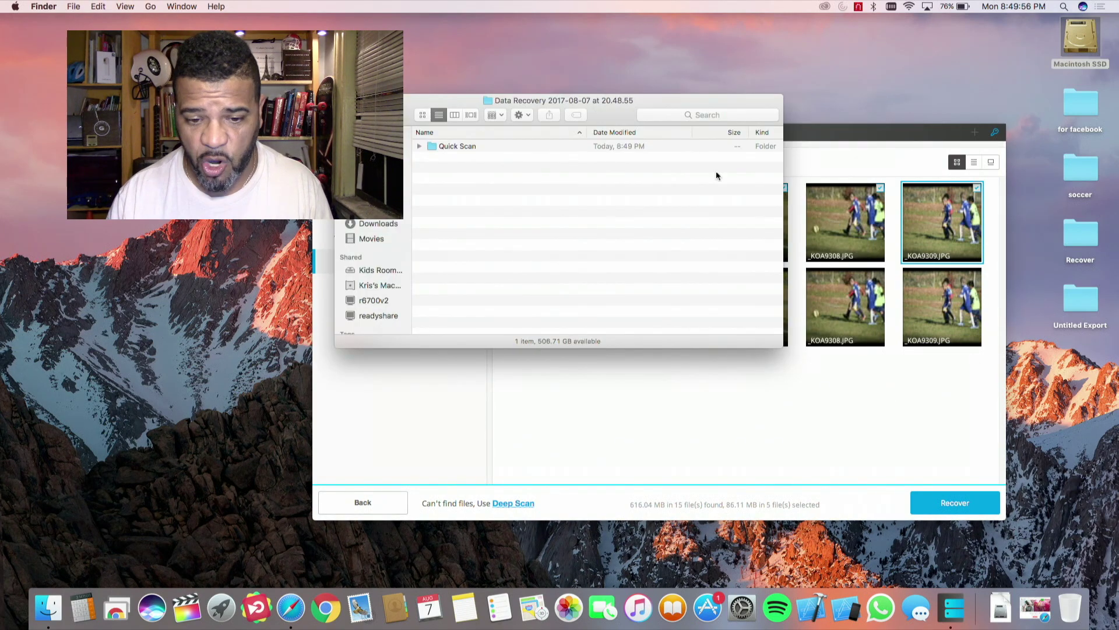
- Navigate Quick Scan > Macintosh SSD > Photo > jpg and select _KOA9305.JPG
{"action": "double_click", "coordinate": [524, 146]}
{"action": "left_click", "coordinate": [522, 147]}
{"action": "double_click", "coordinate": [520, 146]}
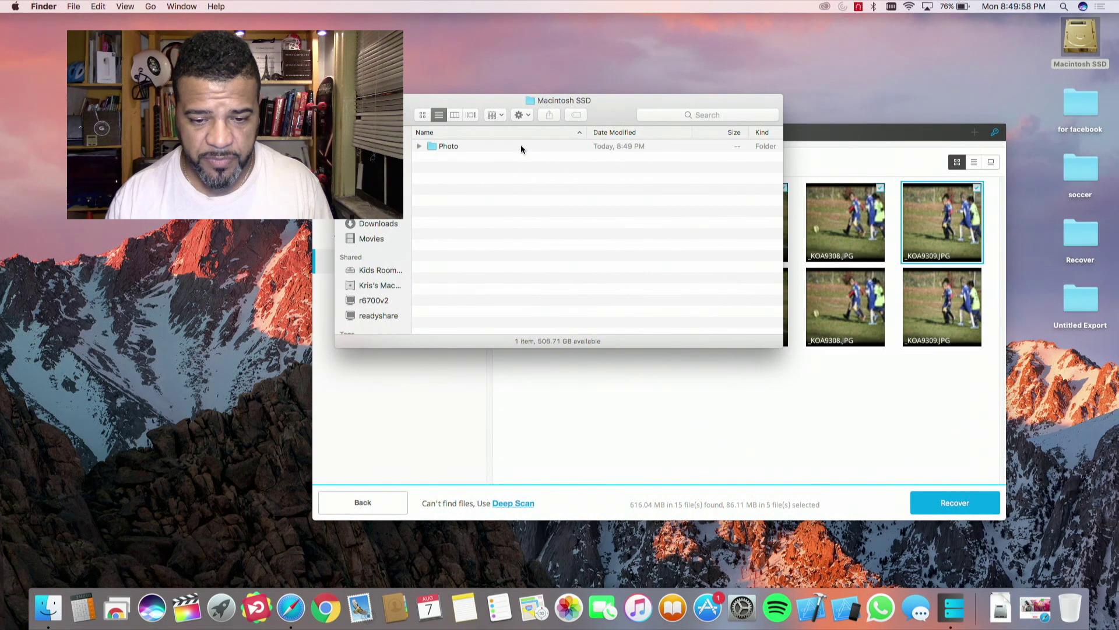
{"action": "double_click", "coordinate": [521, 146]}
{"action": "double_click", "coordinate": [520, 146]}
{"action": "left_click", "coordinate": [520, 147]}
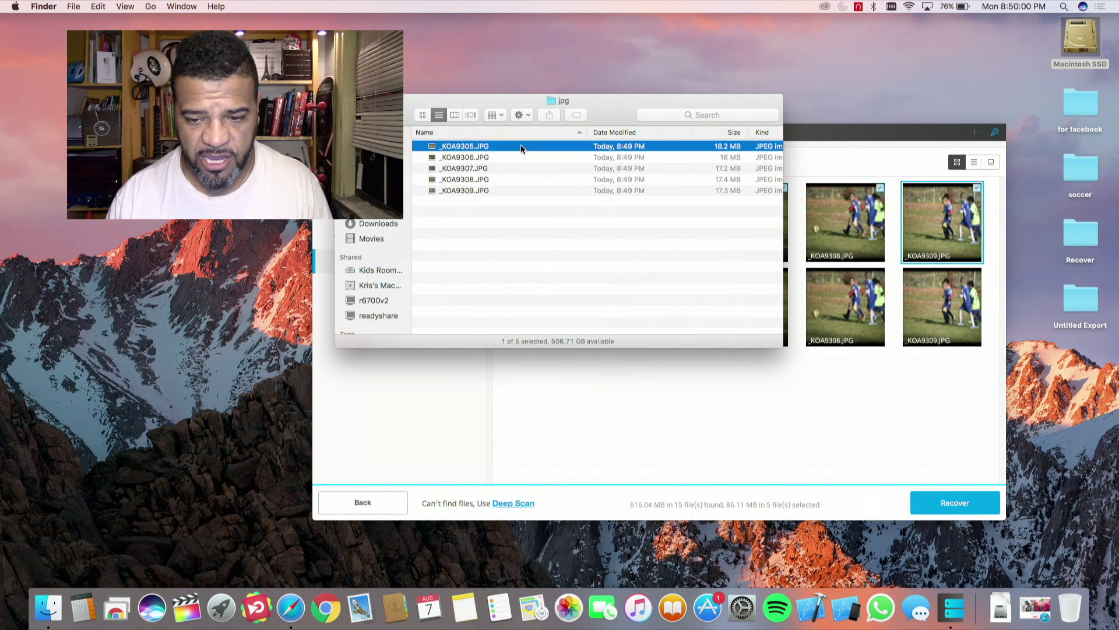
- Quick Look _KOA9305.JPG and _KOA9306.JPG, then return to the recovery app
{"action": "key", "text": "space"}
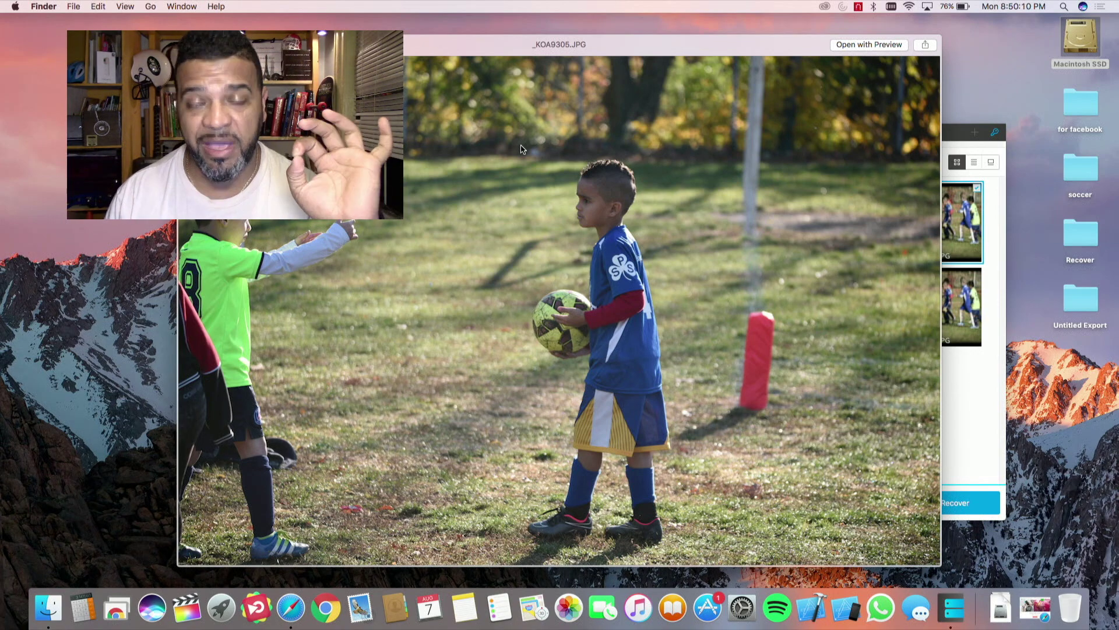
{"action": "key", "text": "Right"}
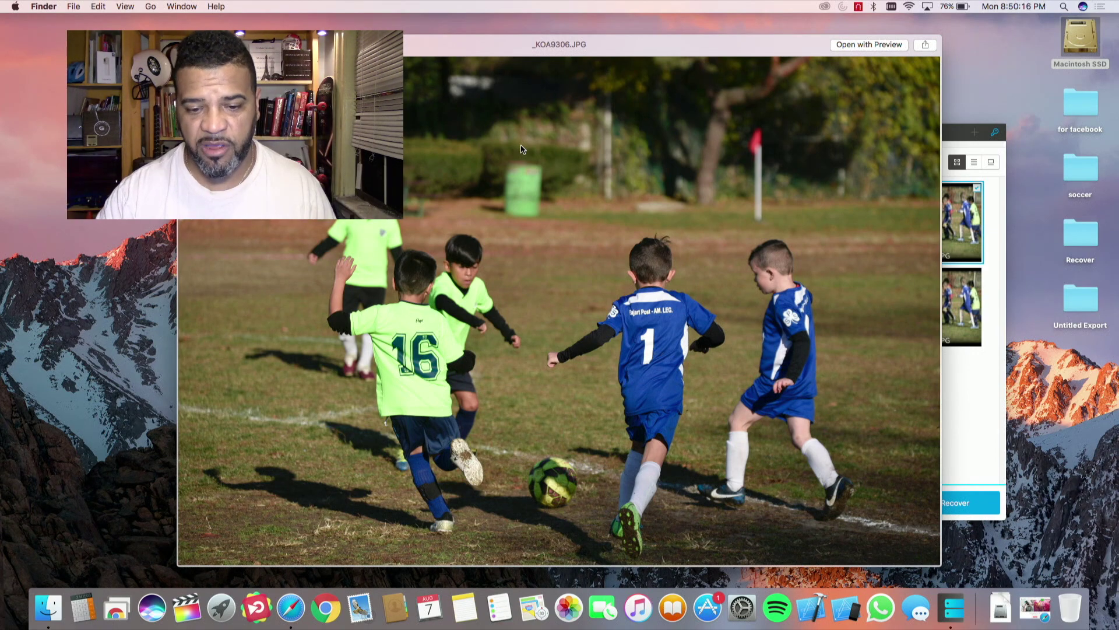
{"action": "key", "text": "space"}
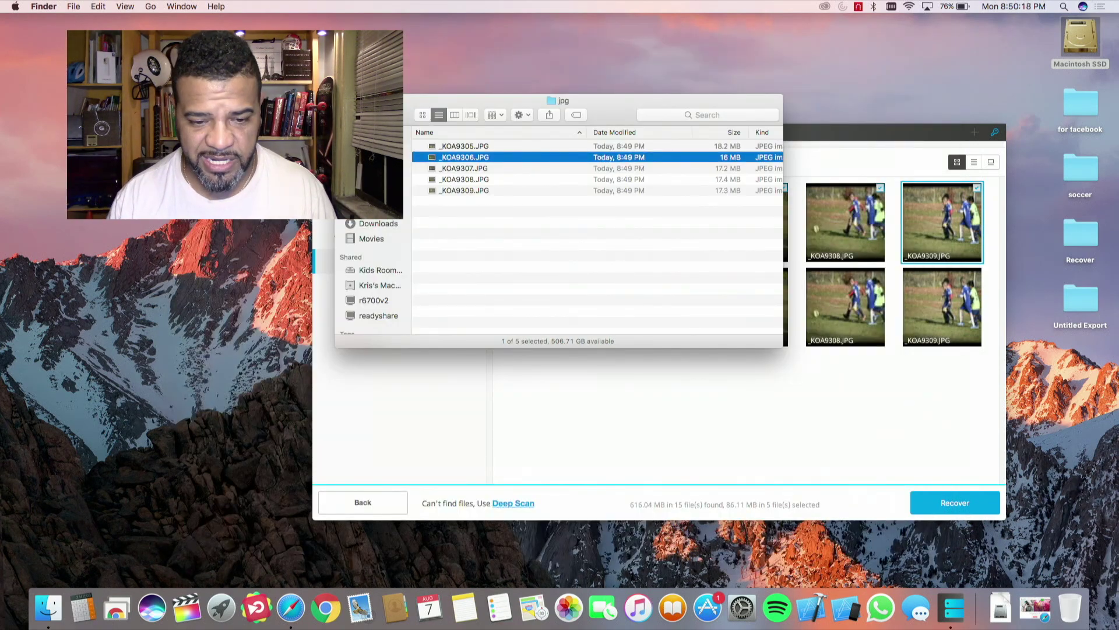
{"action": "left_click", "coordinate": [330, 220]}
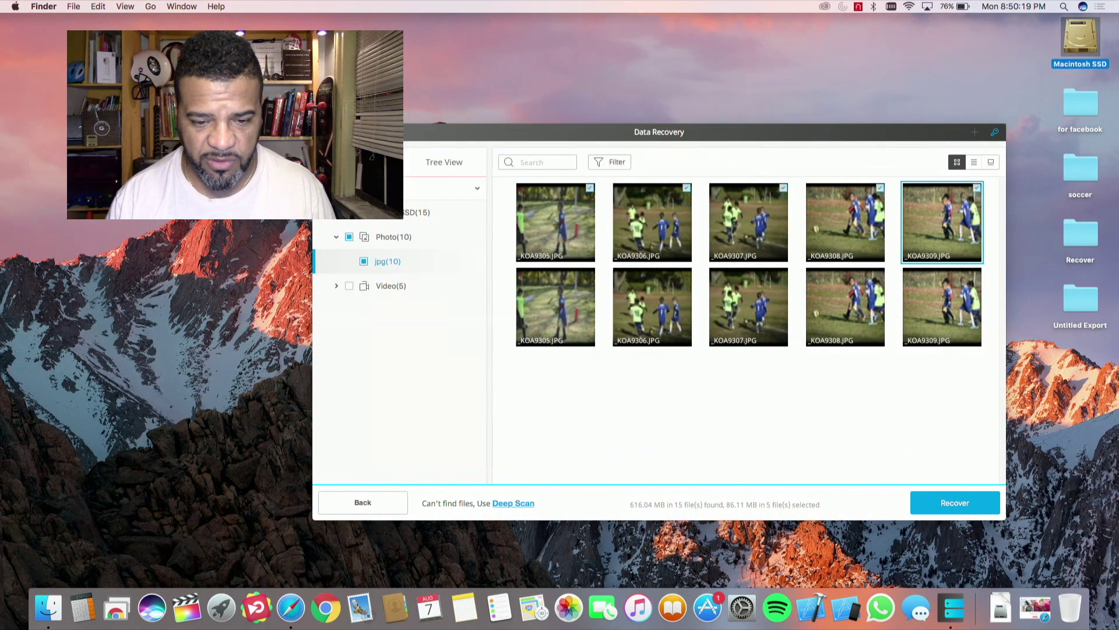
- Expand Video(5) and select mov(4) to list the four recoverable MOV videos
{"action": "left_click", "coordinate": [336, 286]}
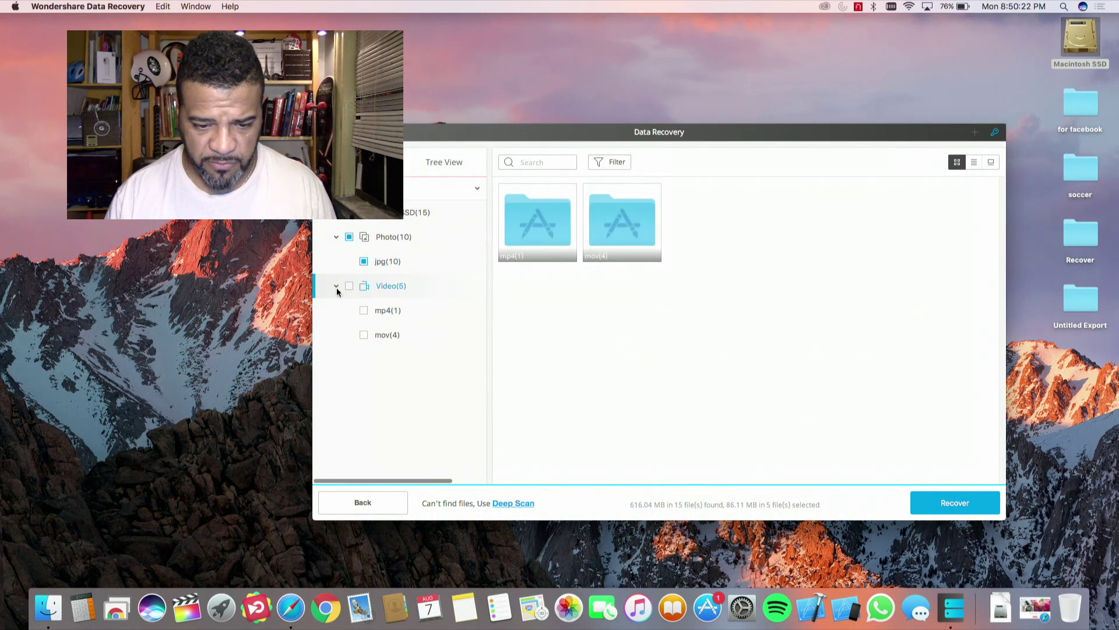
{"action": "left_click", "coordinate": [380, 334]}
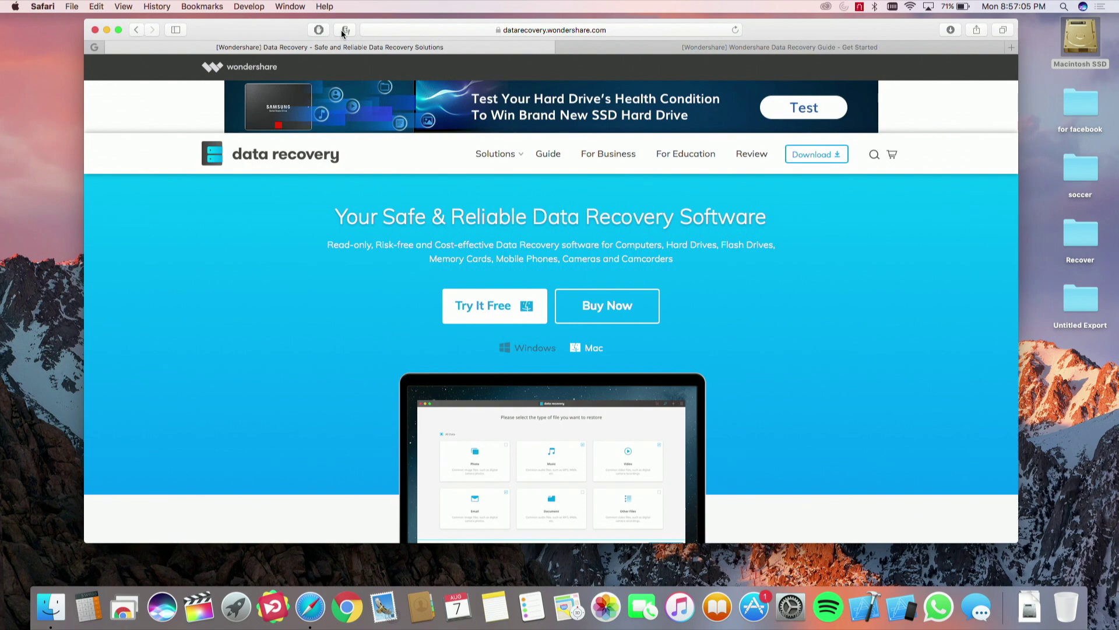
{"action": "left_click", "coordinate": [344, 31]}
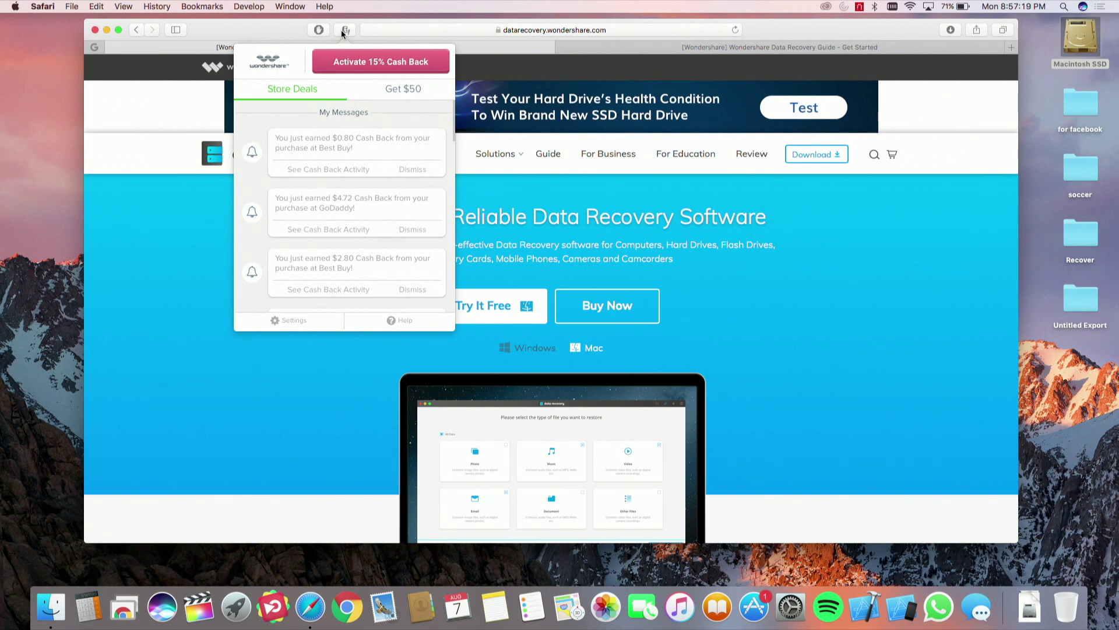
{"action": "left_click_drag", "start_coordinate": [274, 26], "coordinate": [544, 34]}
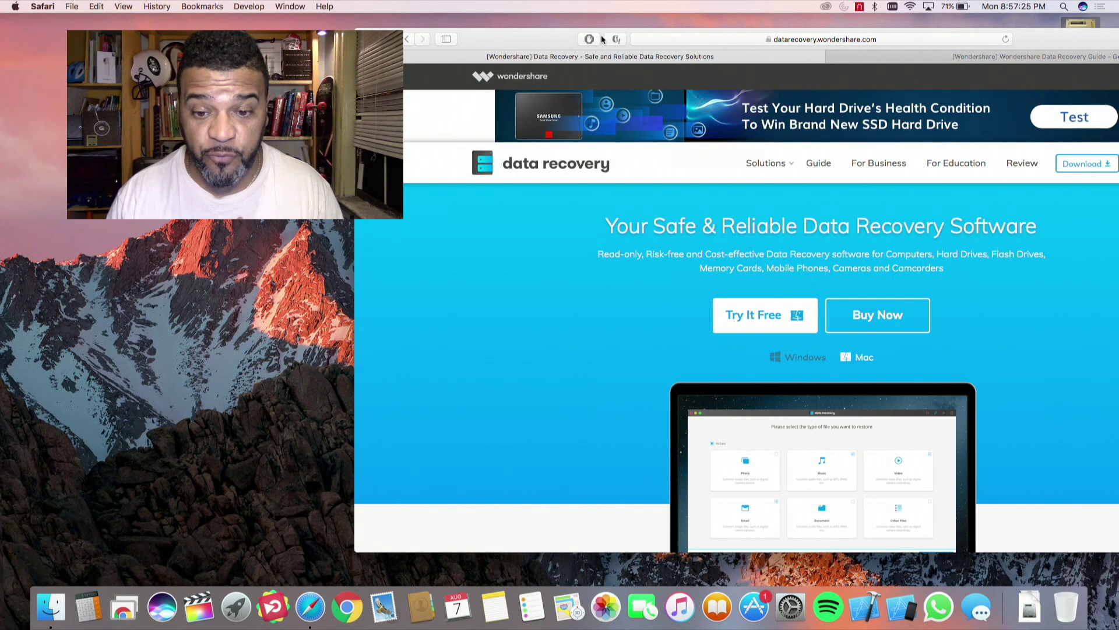
{"action": "left_click", "coordinate": [616, 39]}
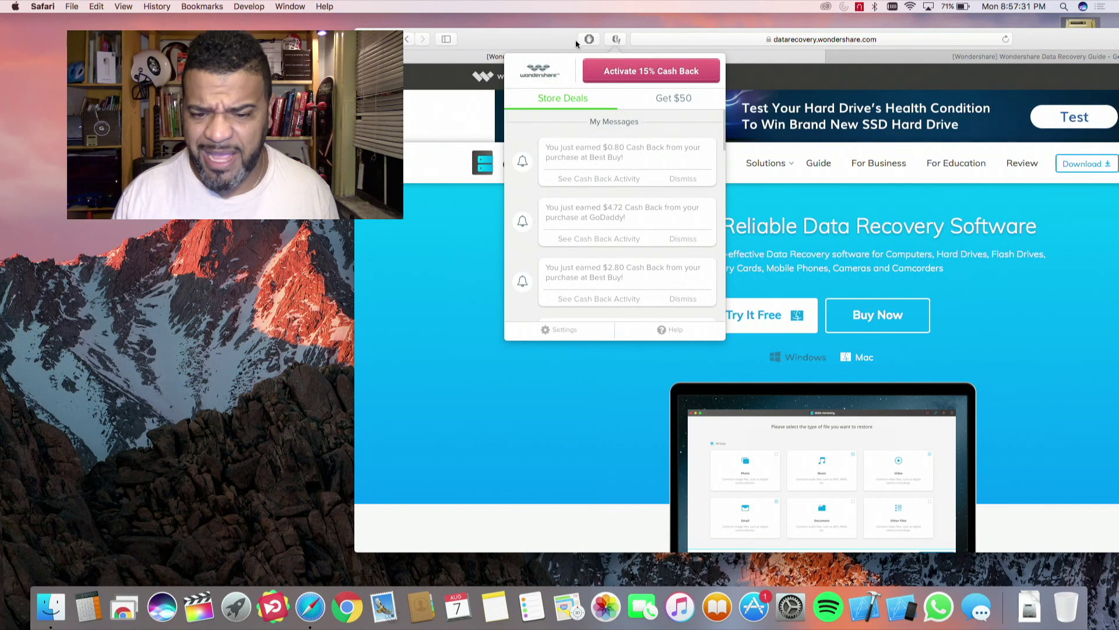
{"action": "left_click_drag", "start_coordinate": [575, 39], "coordinate": [310, 38]}
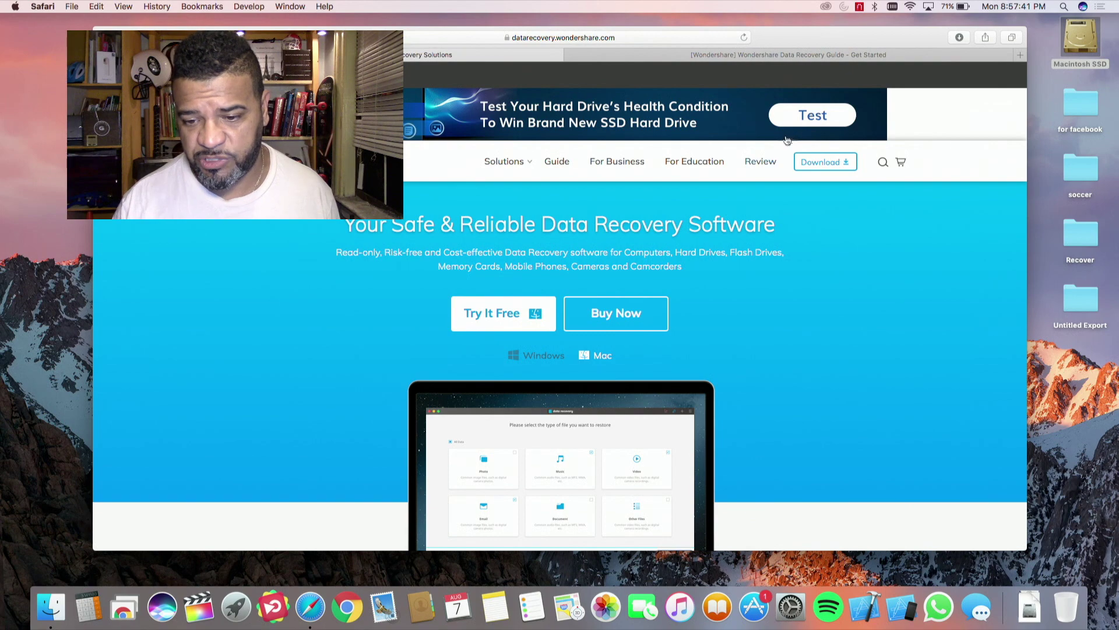
- Open the 'Test Your Hard Drive's Health Condition' contest page and scroll down to its Submit form
{"action": "left_click", "coordinate": [801, 121]}
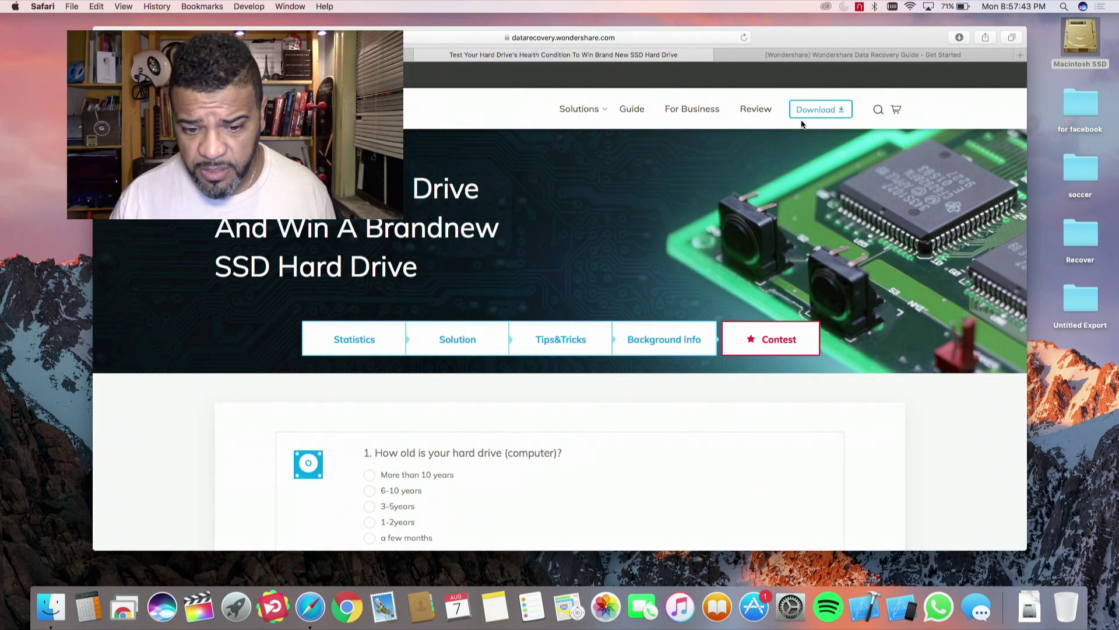
{"action": "scroll", "coordinate": [677, 293], "scroll_direction": "down", "scroll_amount": 3}
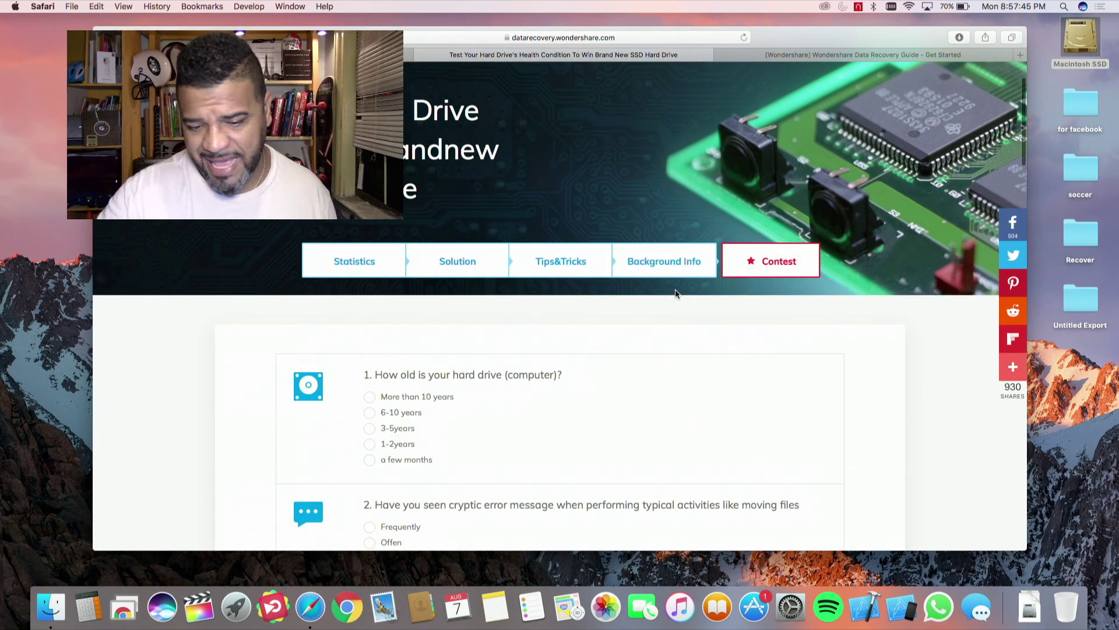
{"action": "scroll", "coordinate": [676, 293], "scroll_direction": "down", "scroll_amount": 10}
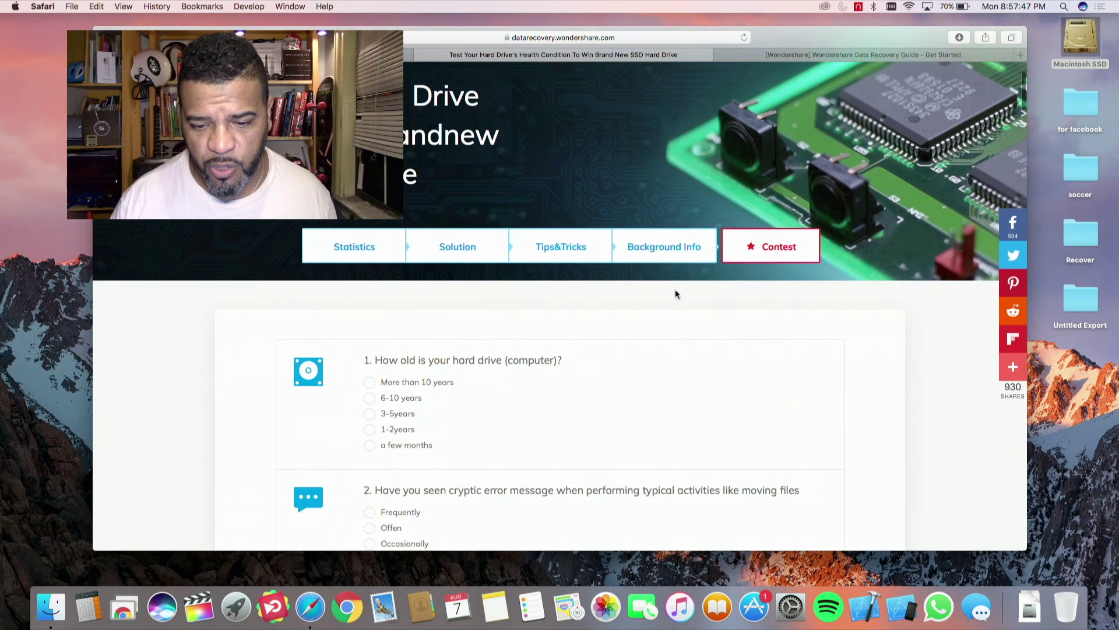
{"action": "scroll", "coordinate": [676, 293], "scroll_direction": "down", "scroll_amount": 10}
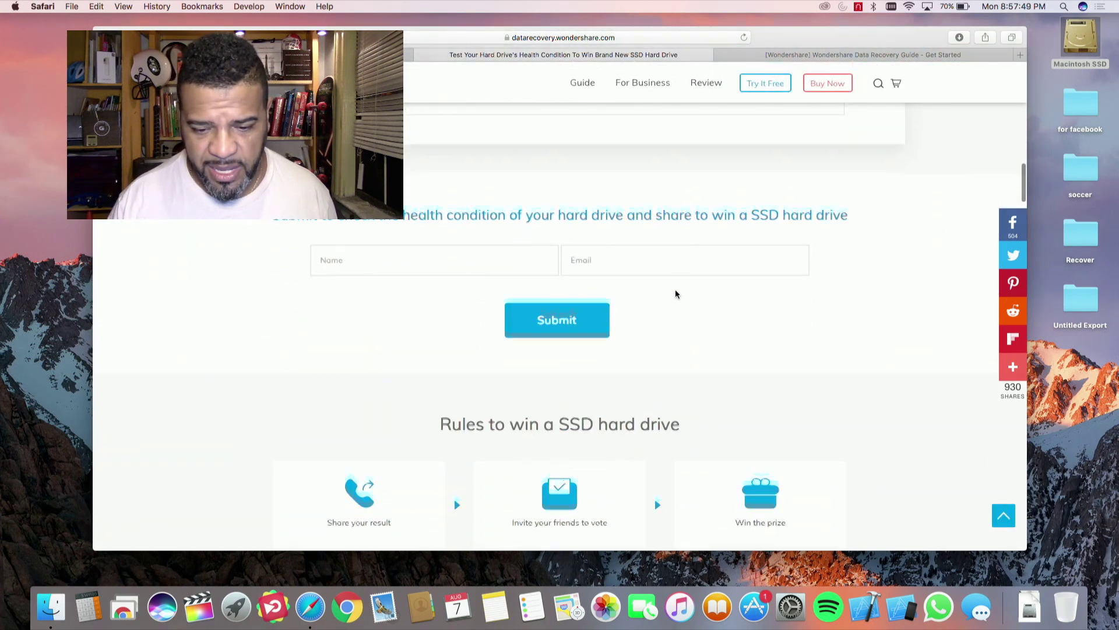